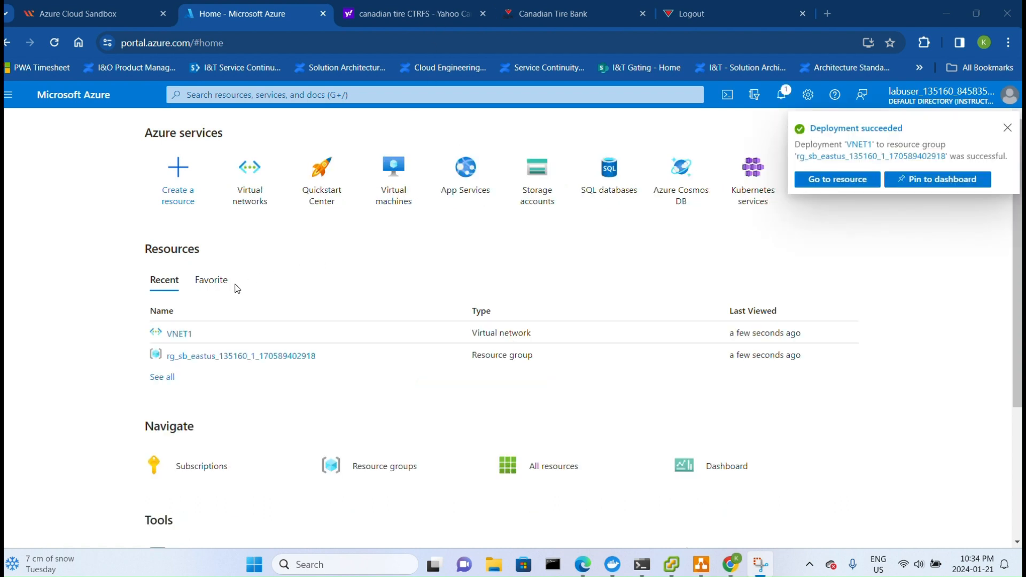
- Open the VNET1 virtual network, view its subnets, and start configuring a Bastion for it manually
{"action": "left_click", "coordinate": [184, 338]}
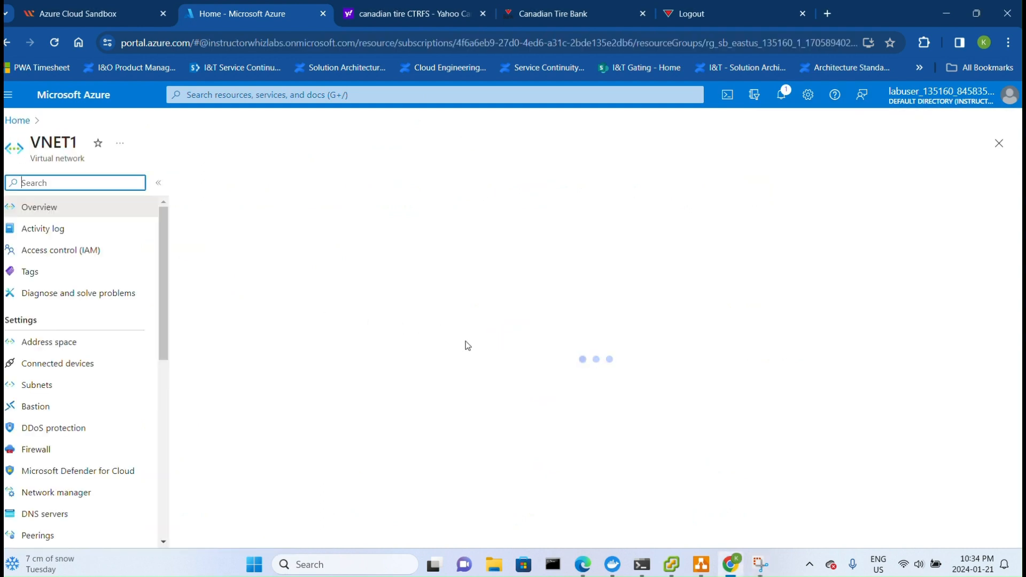
{"action": "left_click", "coordinate": [79, 384]}
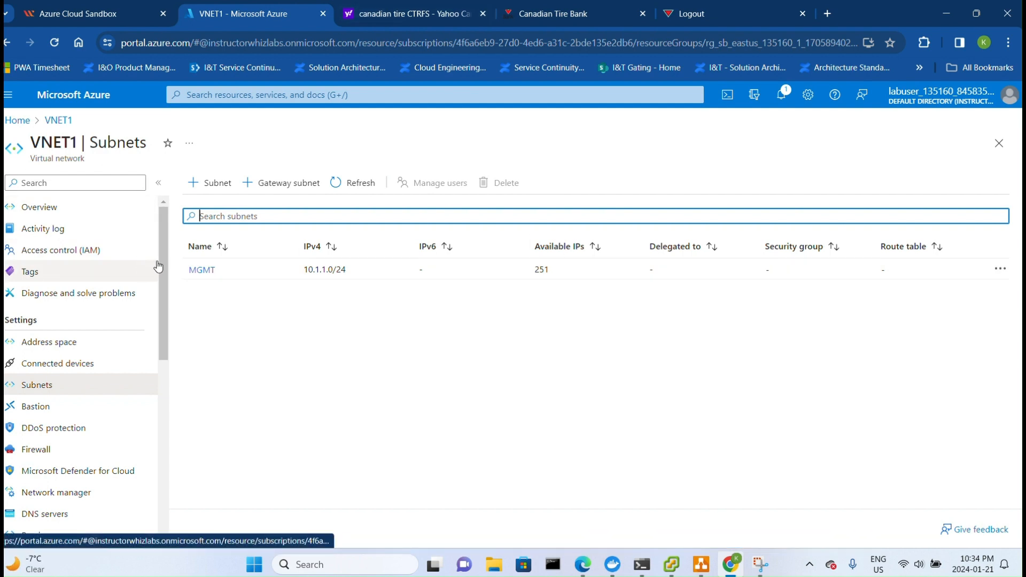
{"action": "left_click_drag", "start_coordinate": [162, 268], "coordinate": [164, 331]}
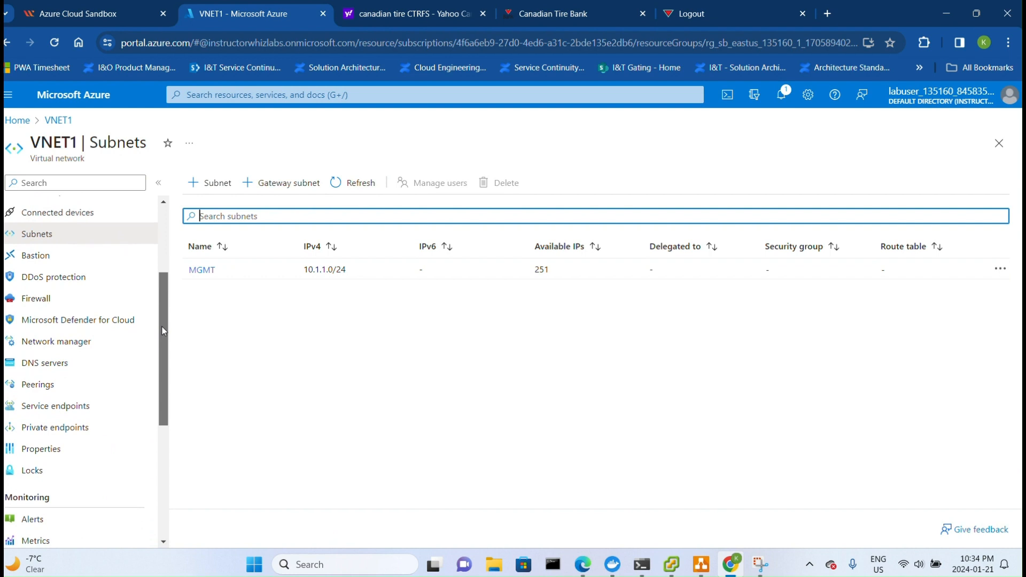
{"action": "left_click", "coordinate": [31, 258]}
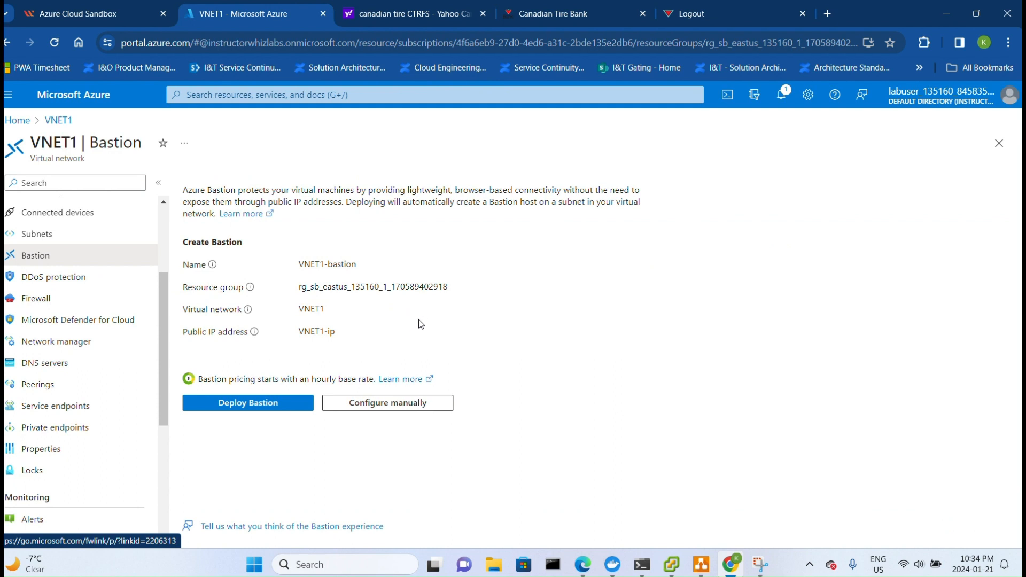
{"action": "left_click", "coordinate": [402, 404]}
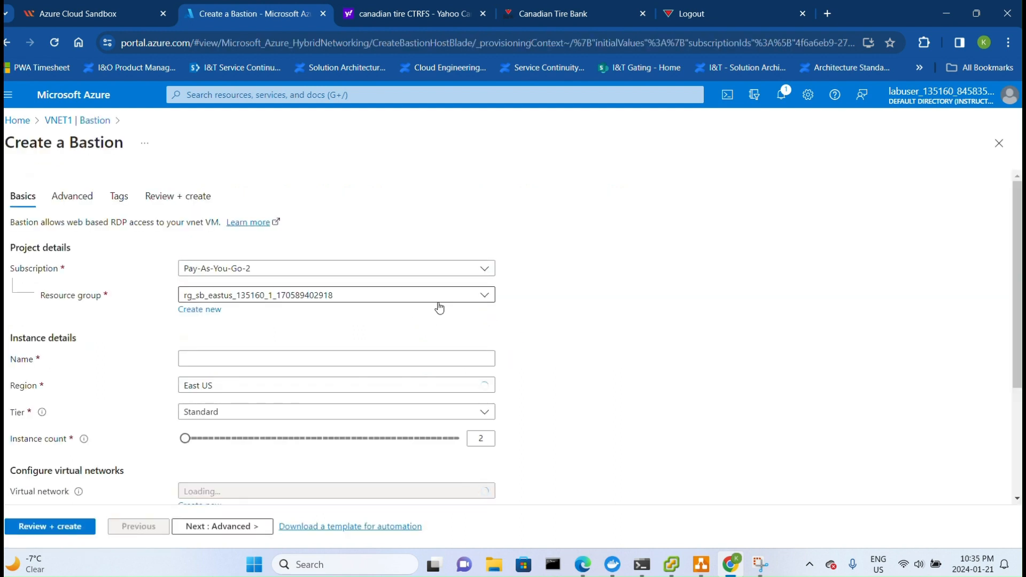
- Name the Bastion bastion-service and select VNET1 as its virtual network
{"action": "scroll", "coordinate": [431, 307], "scroll_direction": "down", "scroll_amount": 2}
{"action": "left_click", "coordinate": [299, 291]}
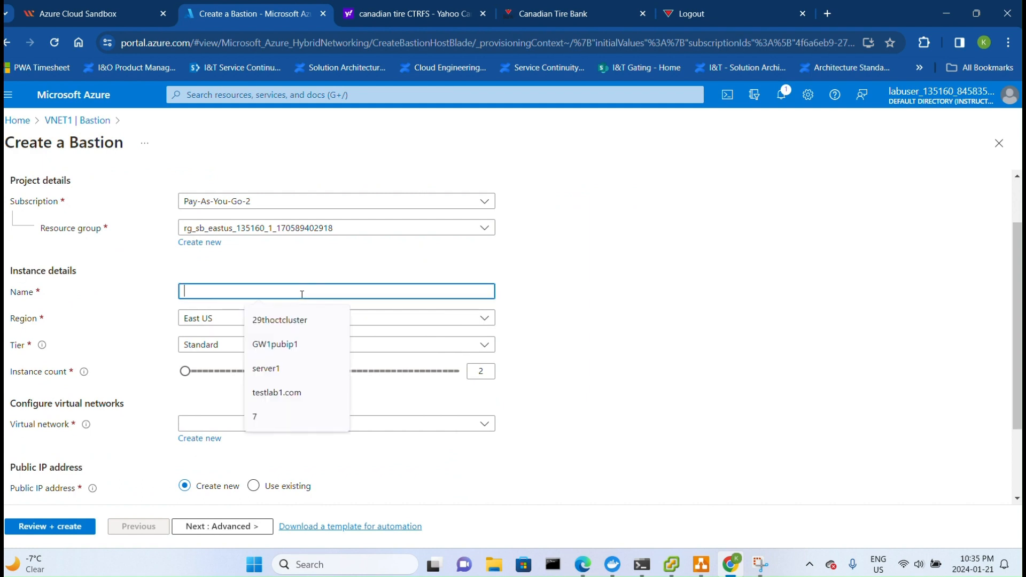
{"action": "type", "text": "bastio"}
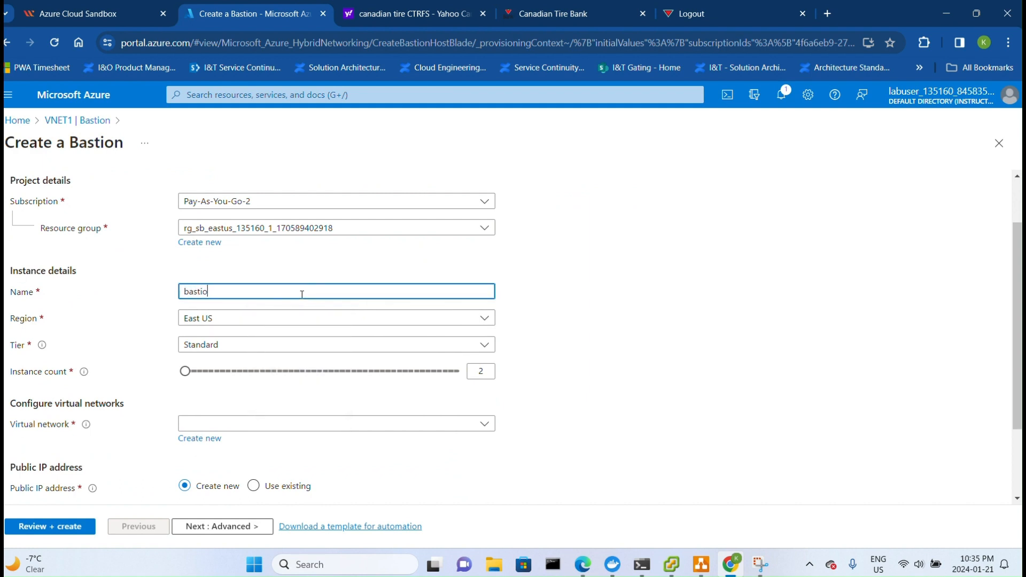
{"action": "type", "text": "n-service"}
{"action": "scroll", "coordinate": [303, 294], "scroll_direction": "down", "scroll_amount": 1}
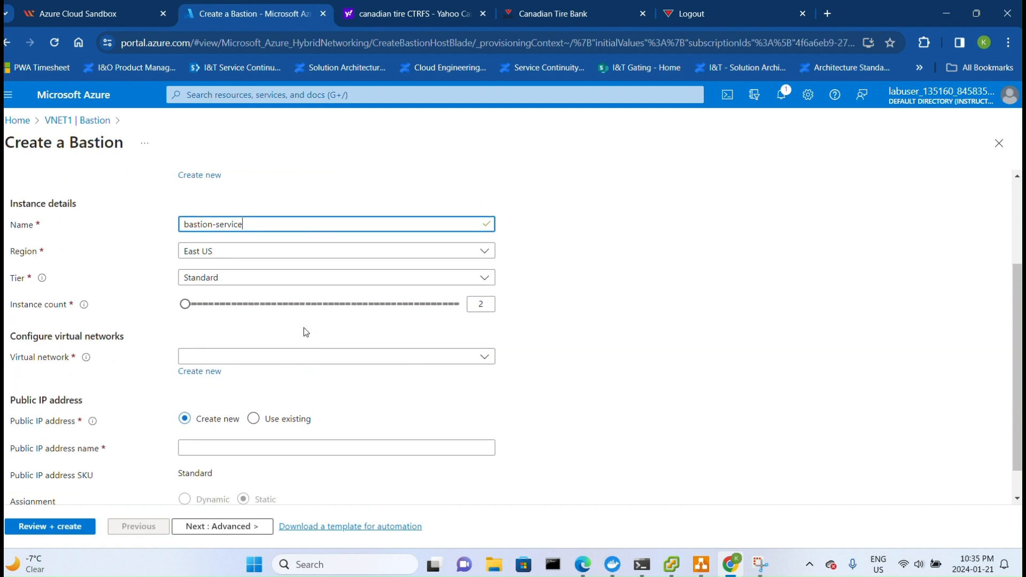
{"action": "left_click", "coordinate": [379, 357]}
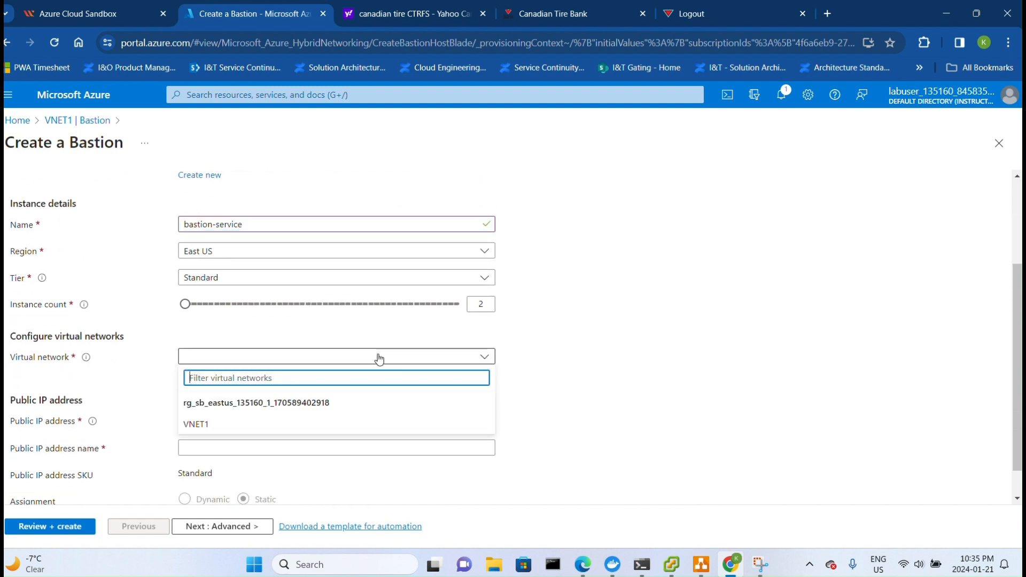
{"action": "left_click", "coordinate": [231, 423]}
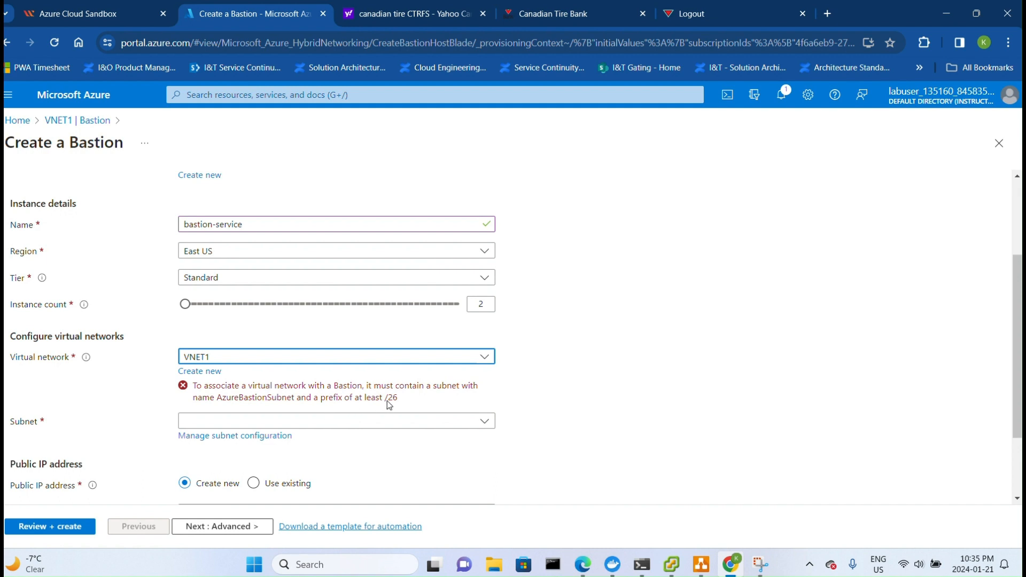
- Open the subnet configuration of VNET1 and add a new subnet named AzureBastionSubnet
{"action": "left_click", "coordinate": [258, 440]}
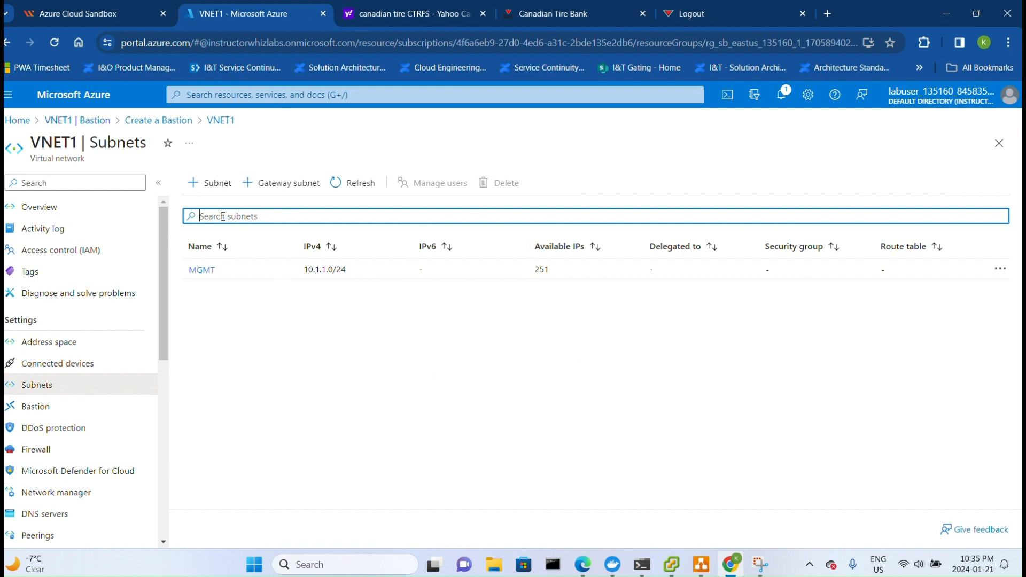
{"action": "left_click", "coordinate": [195, 183]}
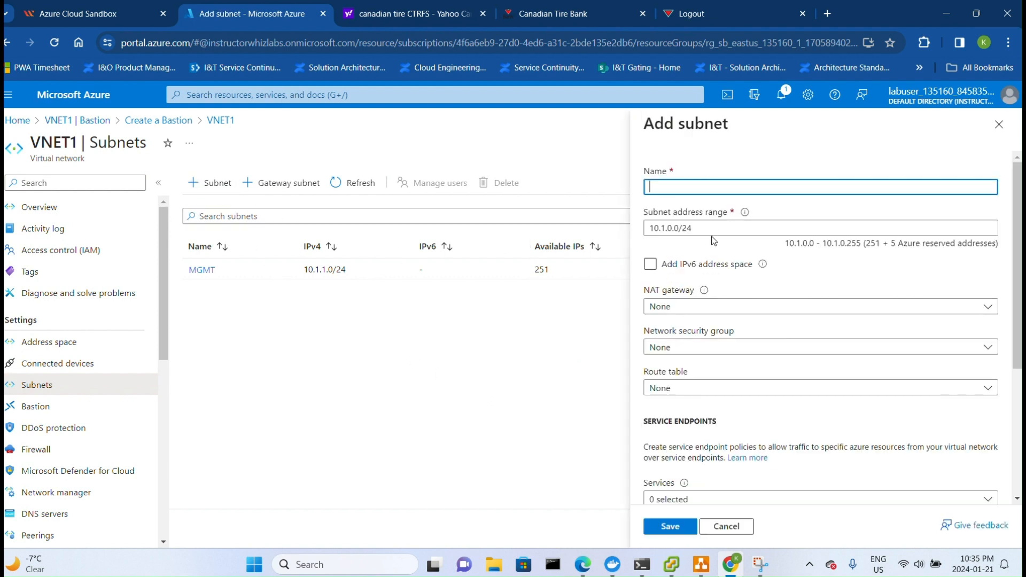
{"action": "left_click", "coordinate": [688, 184]}
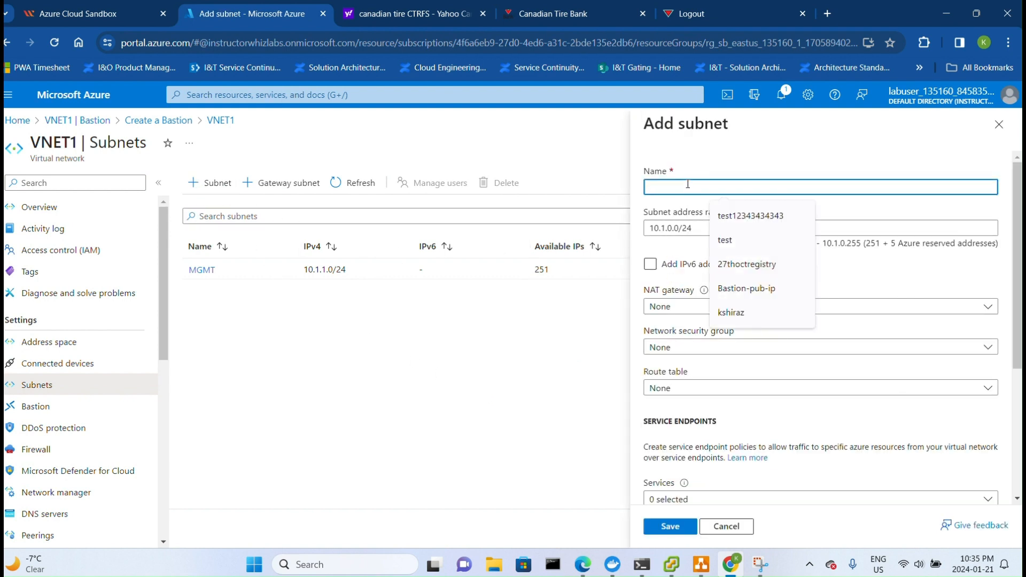
{"action": "type", "text": "Azue"}
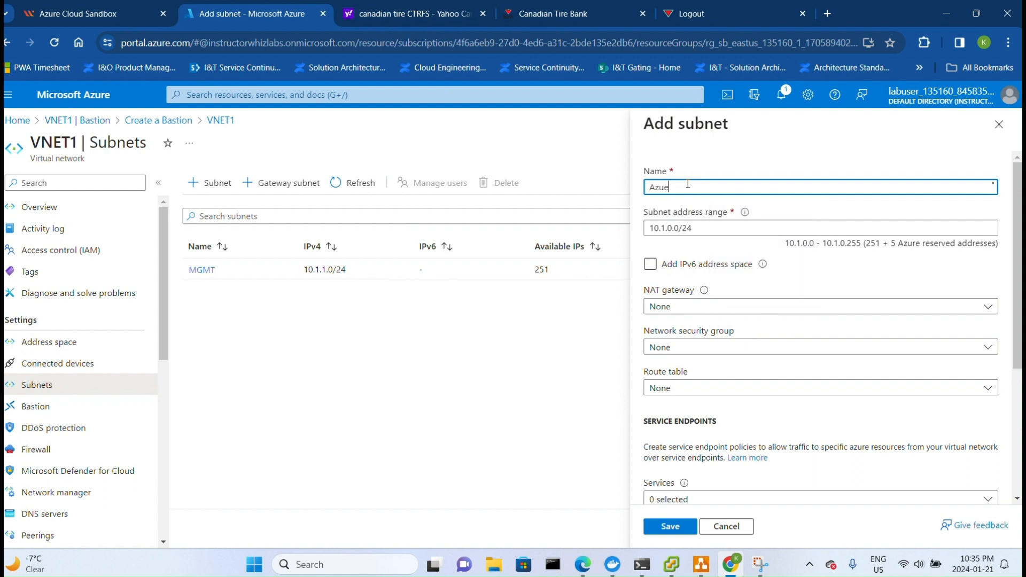
{"action": "key", "text": "BackSpace"}
{"action": "type", "text": "reBastionSubnet"}
- Set the AzureBastionSubnet address range to 10.1.10.0/26 and save the subnet
{"action": "left_click", "coordinate": [790, 228]}
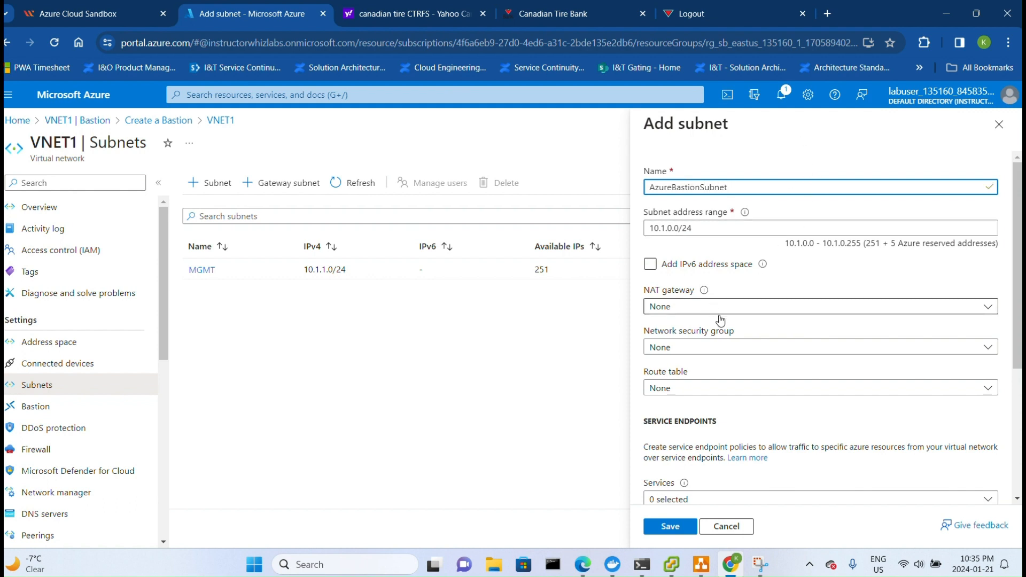
{"action": "scroll", "coordinate": [785, 276], "scroll_direction": "down", "scroll_amount": 3}
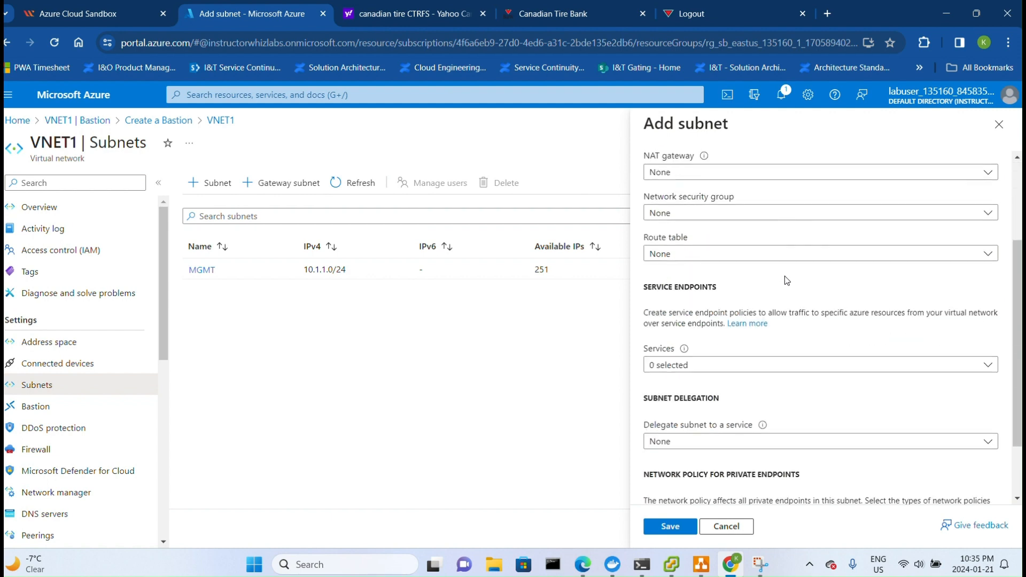
{"action": "scroll", "coordinate": [785, 276], "scroll_direction": "up", "scroll_amount": 3}
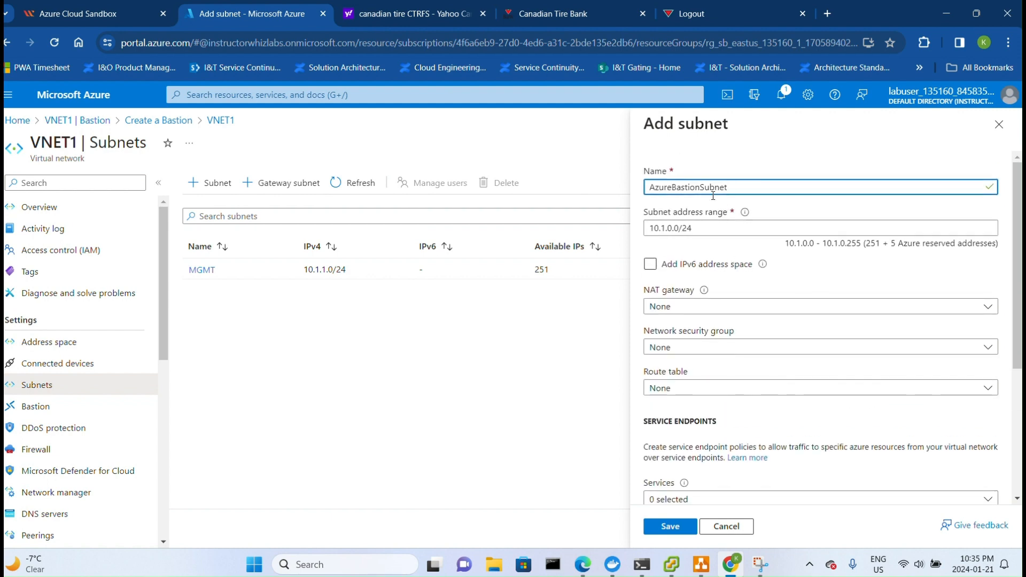
{"action": "left_click", "coordinate": [715, 228]}
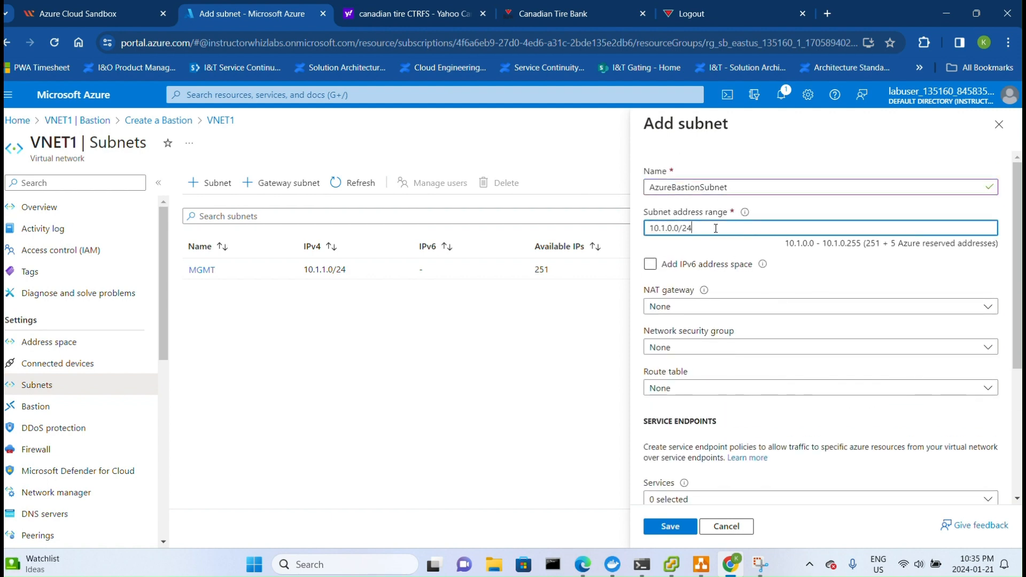
{"action": "key", "text": "Left"}
{"action": "key", "text": "Left"}
{"action": "key", "text": "Left"}
{"action": "key", "text": "Left"}
{"action": "key", "text": "Left"}
{"action": "key", "text": "BackSpace"}
{"action": "type", "text": "10"}
{"action": "key", "text": "Right"}
{"action": "key", "text": "Right"}
{"action": "key", "text": "Right"}
{"action": "key", "text": "BackSpace"}
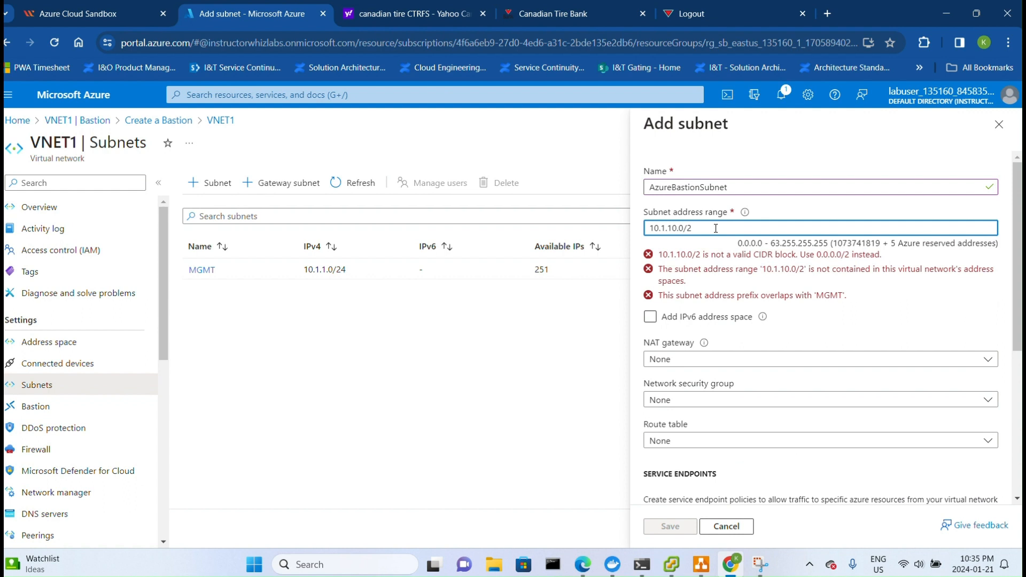
{"action": "type", "text": "6"}
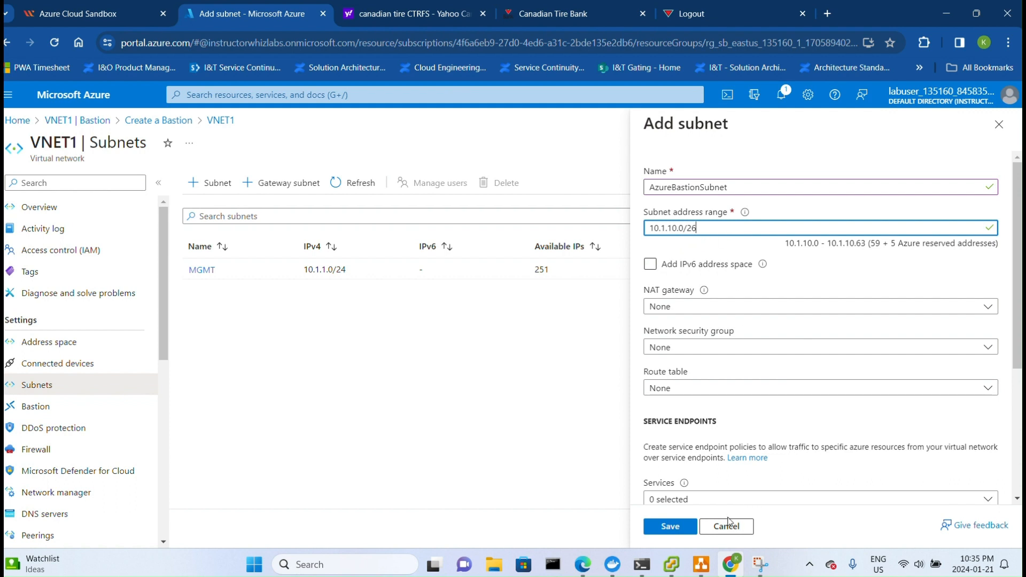
{"action": "left_click", "coordinate": [671, 527]}
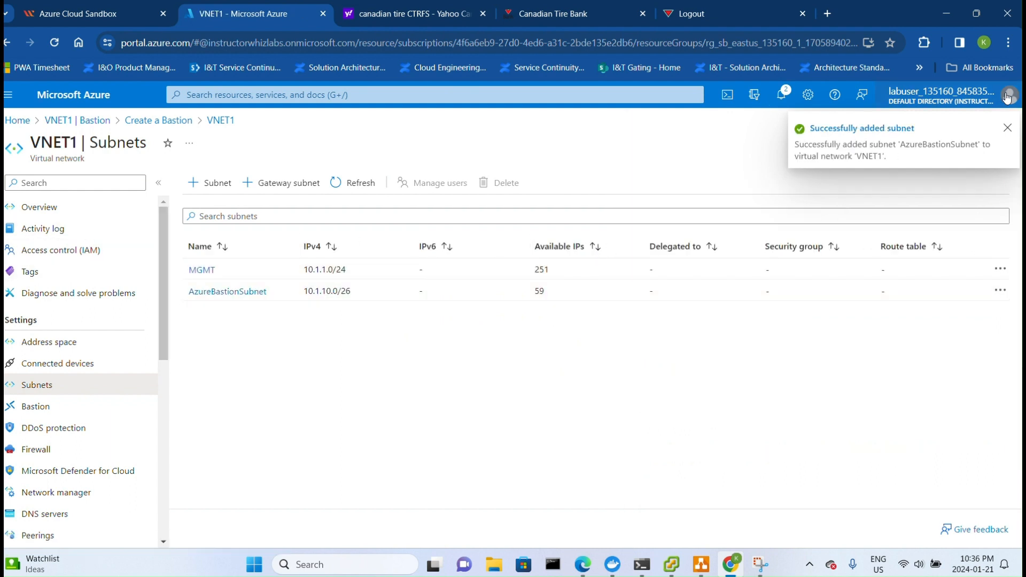
- Return to VNET1's Bastion page, start a manual Bastion configuration again, and name it Bastion-1
{"action": "left_click", "coordinate": [1008, 127]}
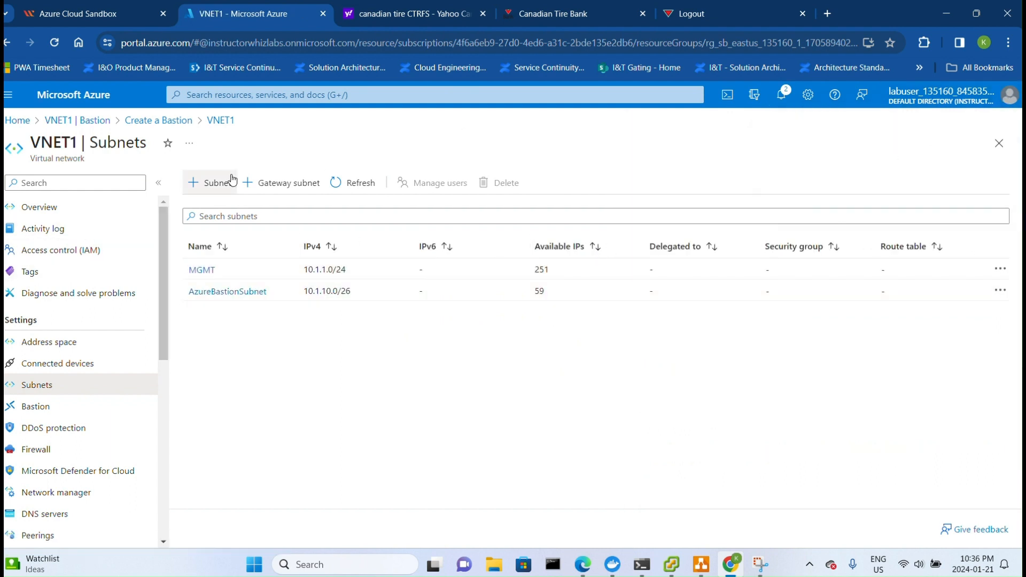
{"action": "left_click", "coordinate": [46, 404]}
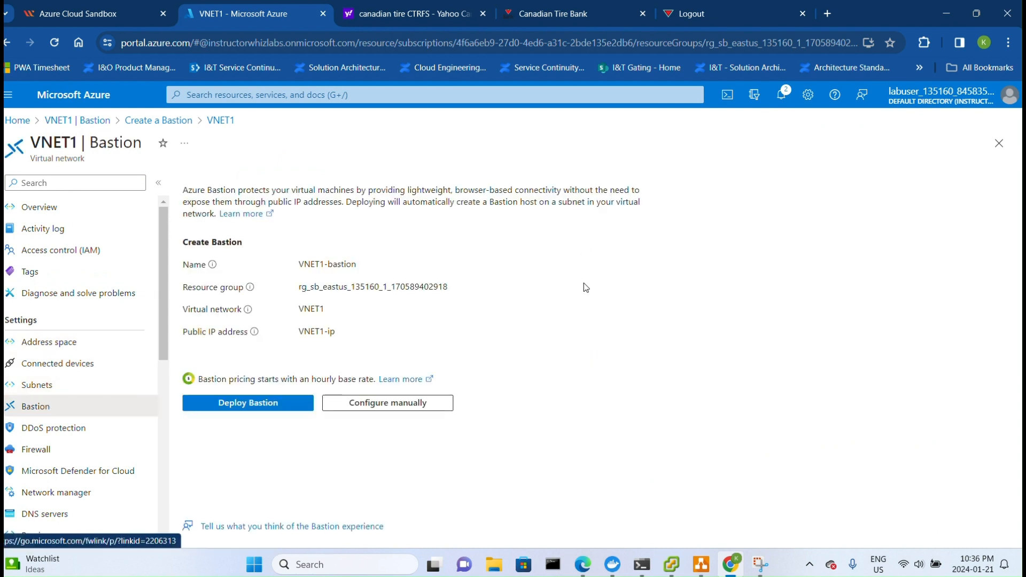
{"action": "left_click", "coordinate": [408, 404]}
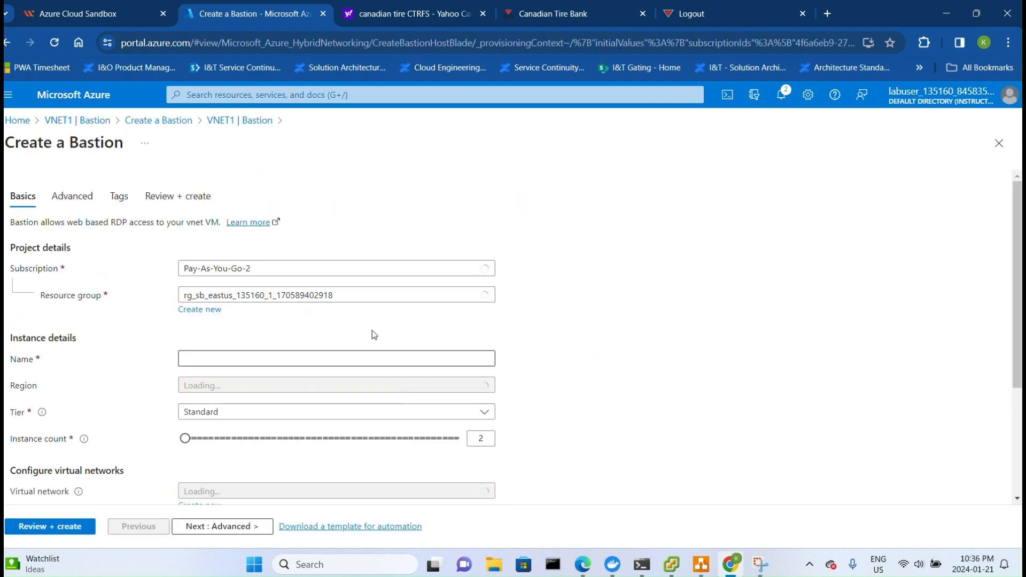
{"action": "left_click", "coordinate": [377, 357]}
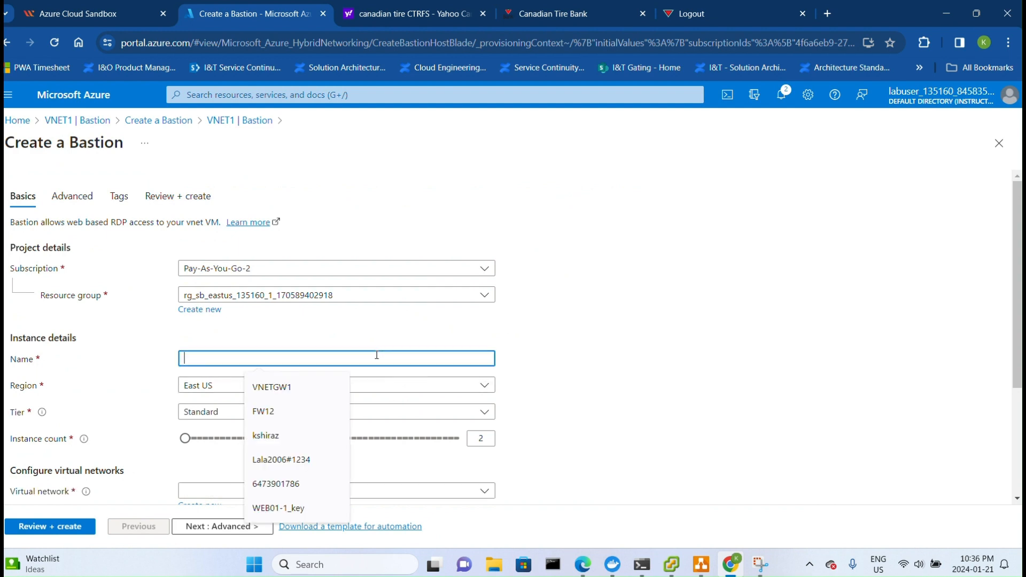
{"action": "type", "text": "Bastion-1"}
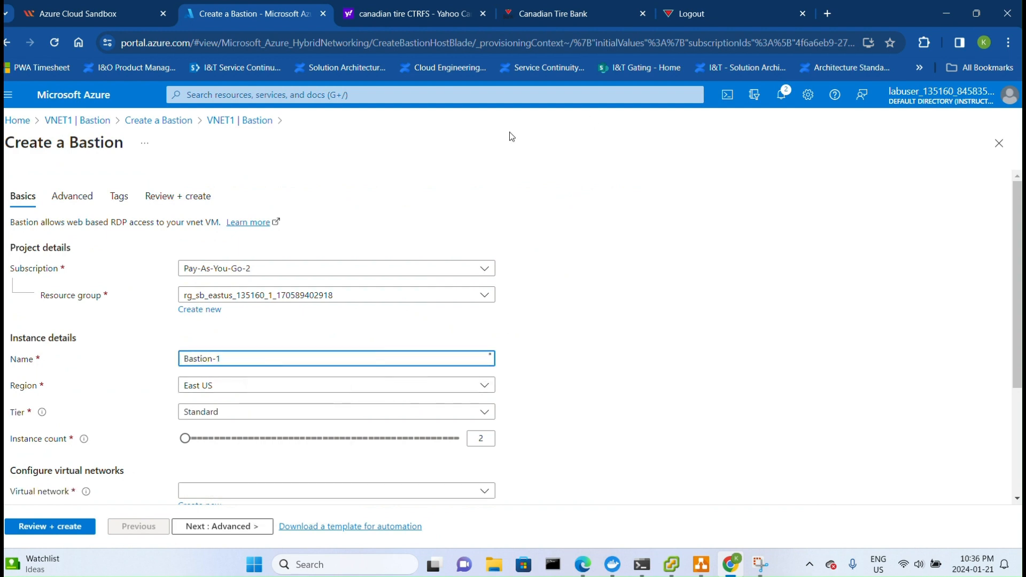
{"action": "scroll", "coordinate": [413, 296], "scroll_direction": "down", "scroll_amount": 1}
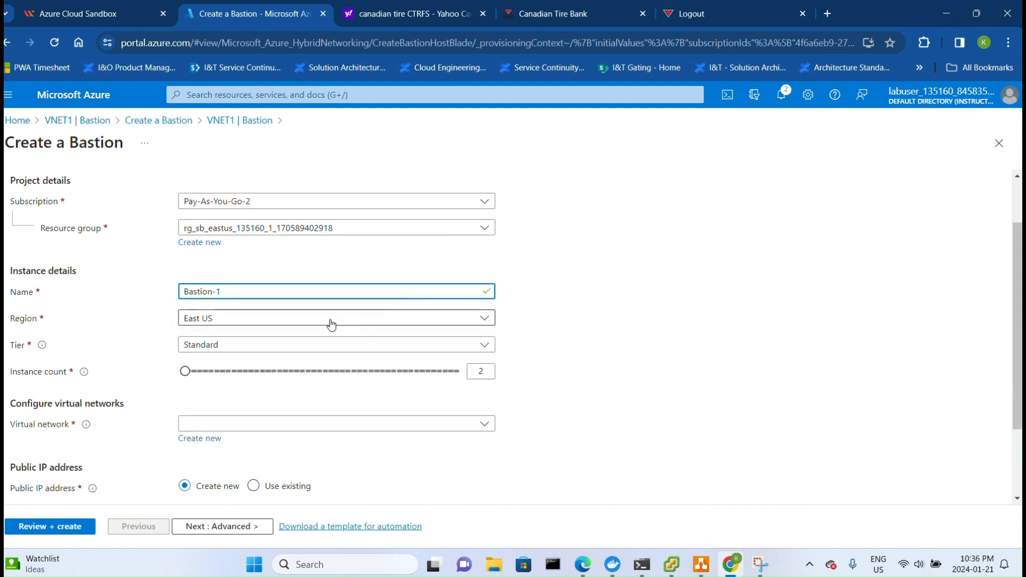
- Choose the Standard tier and select VNET1 as the Bastion's virtual network
{"action": "left_click", "coordinate": [477, 348]}
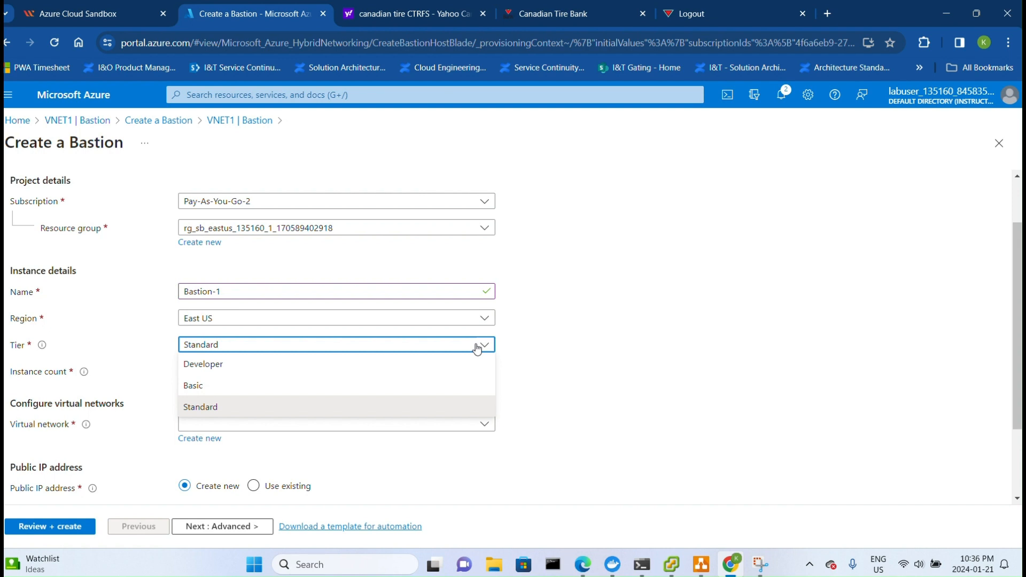
{"action": "left_click", "coordinate": [330, 408]}
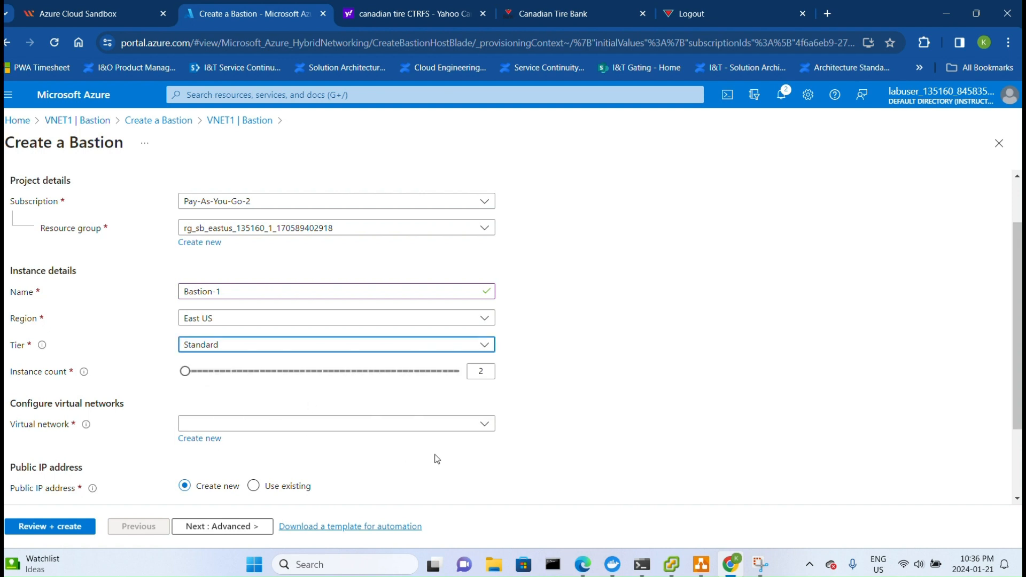
{"action": "left_click", "coordinate": [484, 425]}
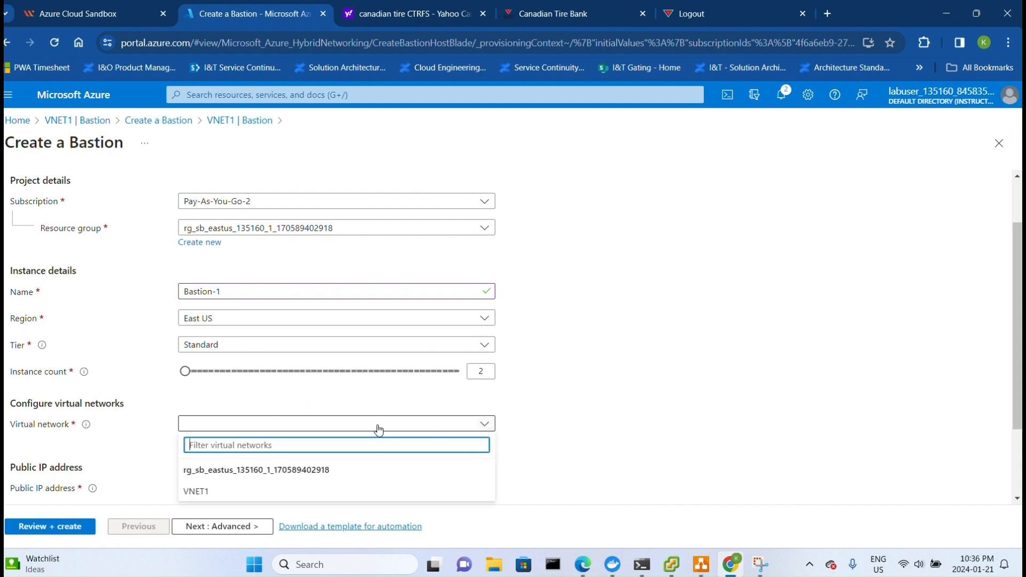
{"action": "left_click", "coordinate": [252, 493]}
{"action": "scroll", "coordinate": [591, 426], "scroll_direction": "down", "scroll_amount": 3}
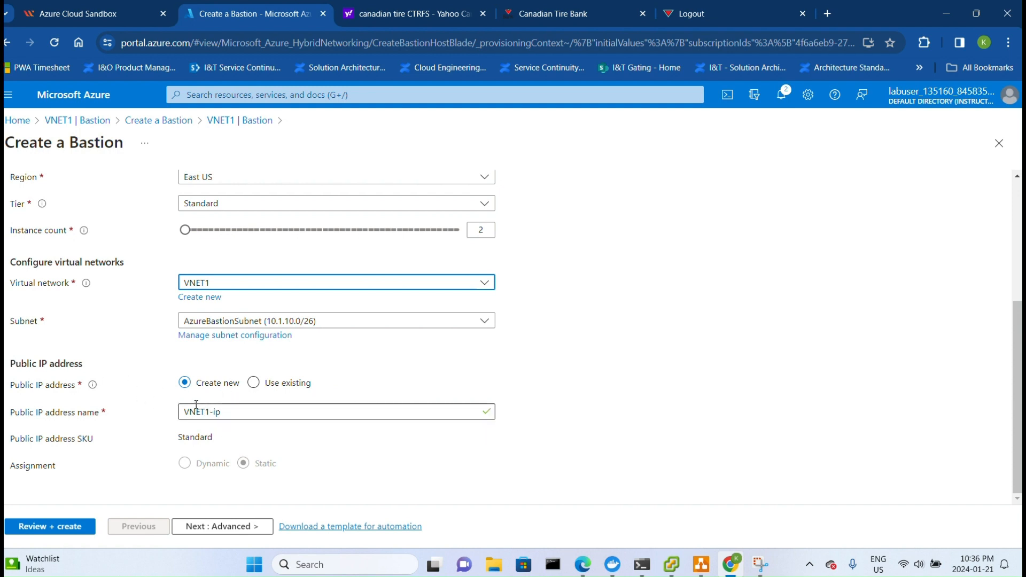
- Advance through the Advanced and Tags pages to Review + create, create the Bastion, and accept discarding unsaved edits
{"action": "left_click", "coordinate": [259, 525]}
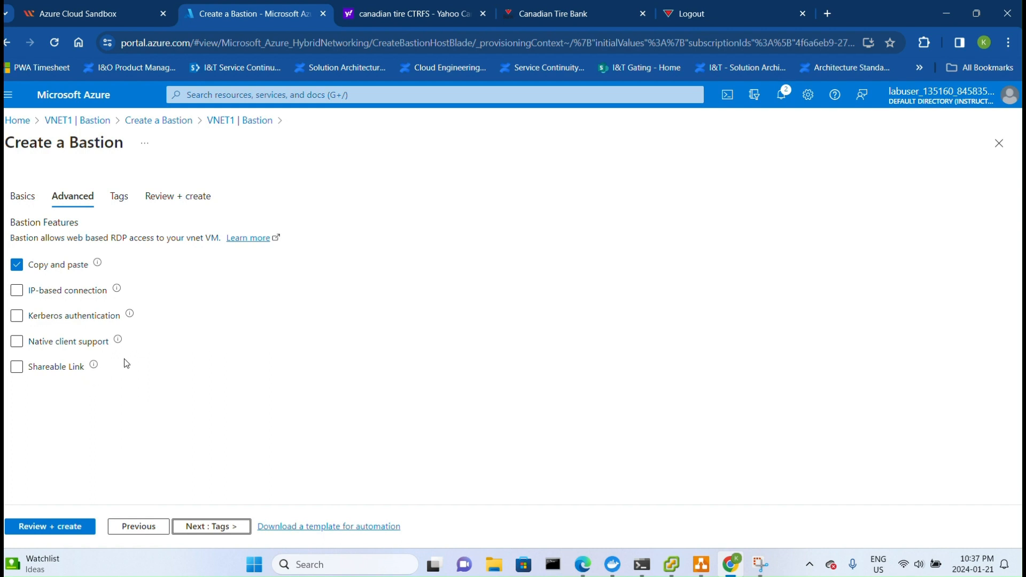
{"action": "left_click", "coordinate": [216, 527]}
{"action": "left_click", "coordinate": [216, 528]}
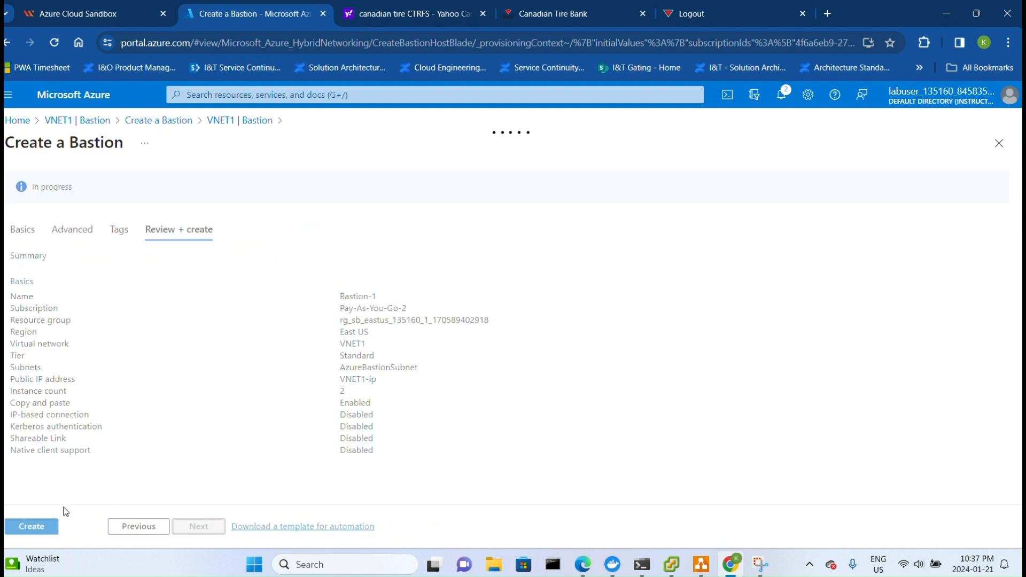
{"action": "left_click", "coordinate": [44, 527]}
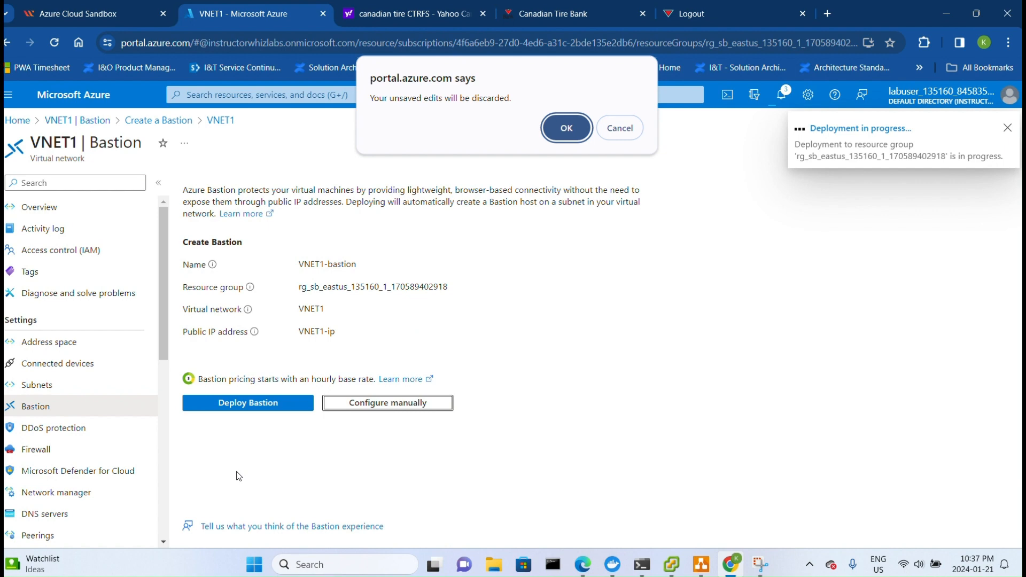
{"action": "left_click", "coordinate": [564, 127]}
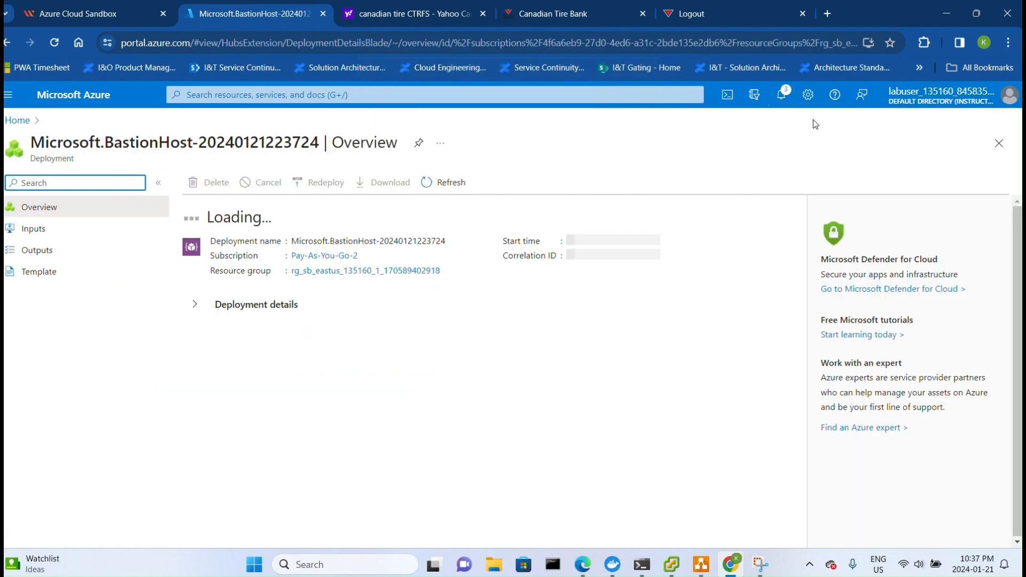
{"action": "left_click", "coordinate": [781, 95]}
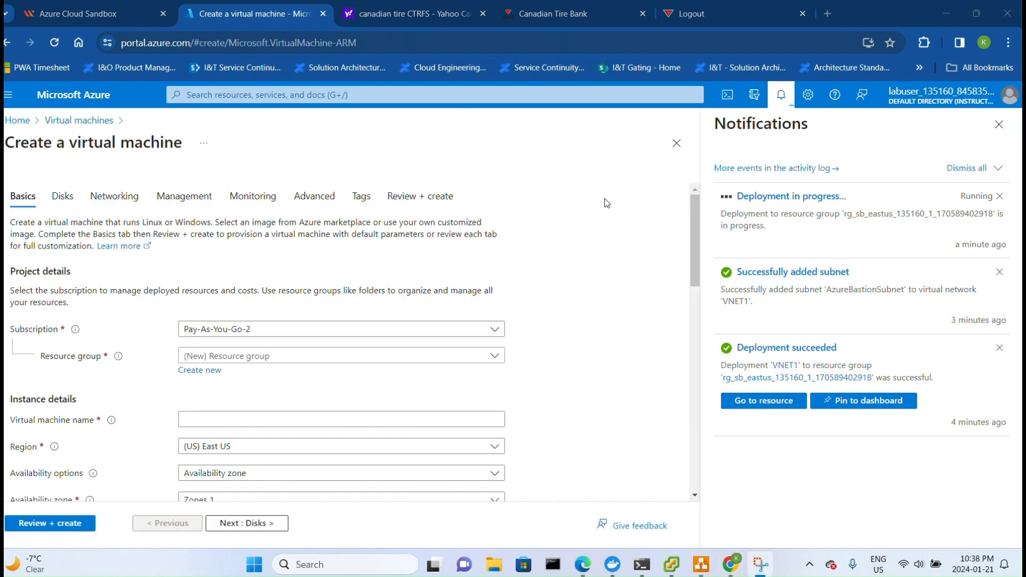
{"action": "scroll", "coordinate": [214, 291], "scroll_direction": "down", "scroll_amount": 1}
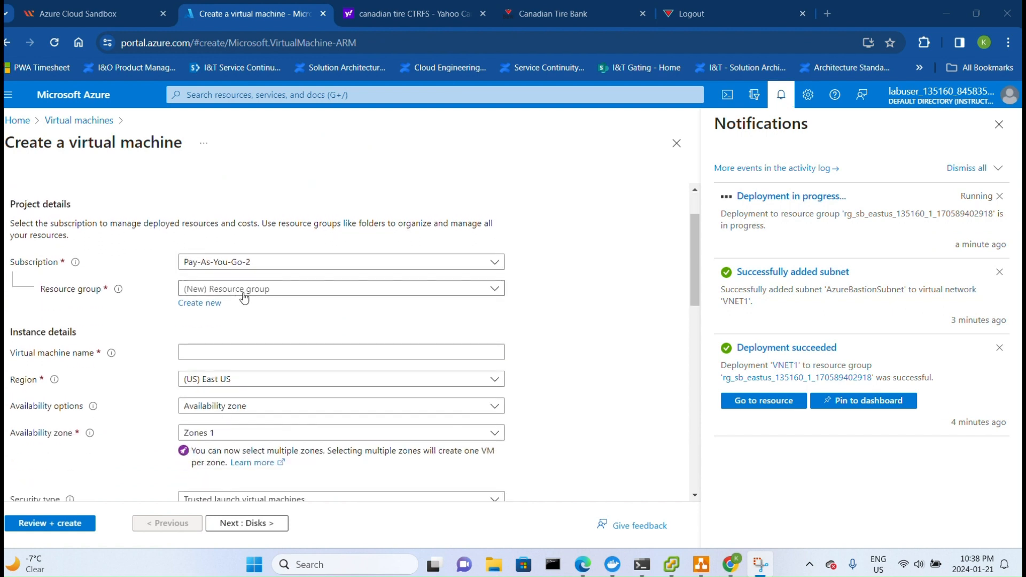
{"action": "left_click", "coordinate": [344, 291]}
{"action": "left_click", "coordinate": [257, 334]}
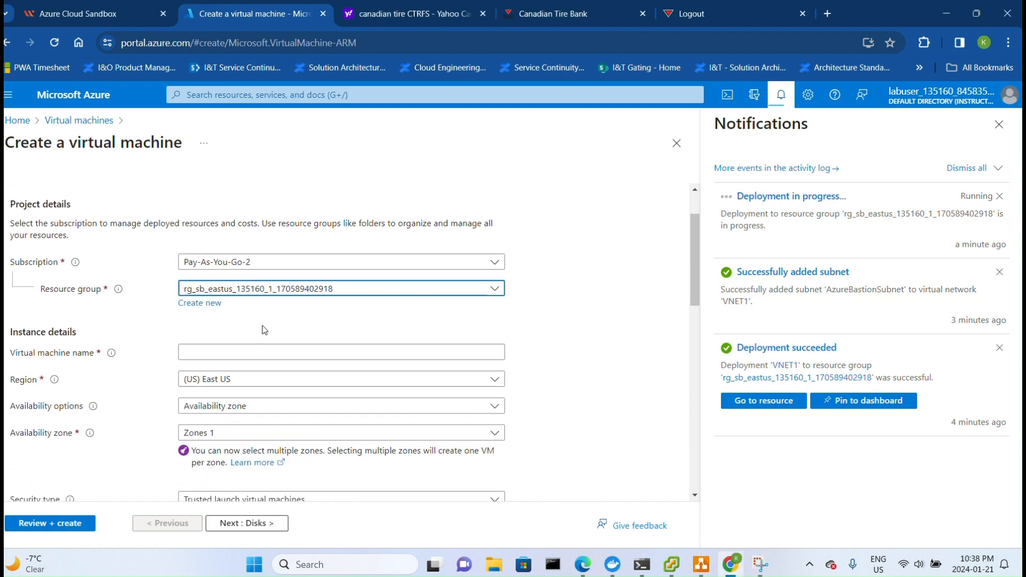
- Name the virtual machine Server1
{"action": "scroll", "coordinate": [239, 323], "scroll_direction": "down", "scroll_amount": 1}
{"action": "left_click", "coordinate": [241, 287]}
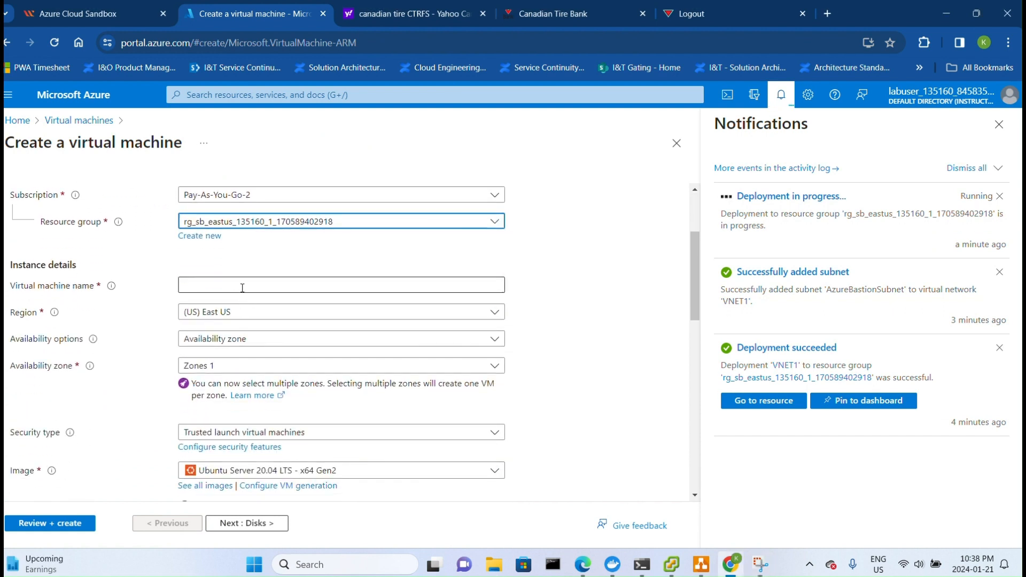
{"action": "type", "text": "Server1"}
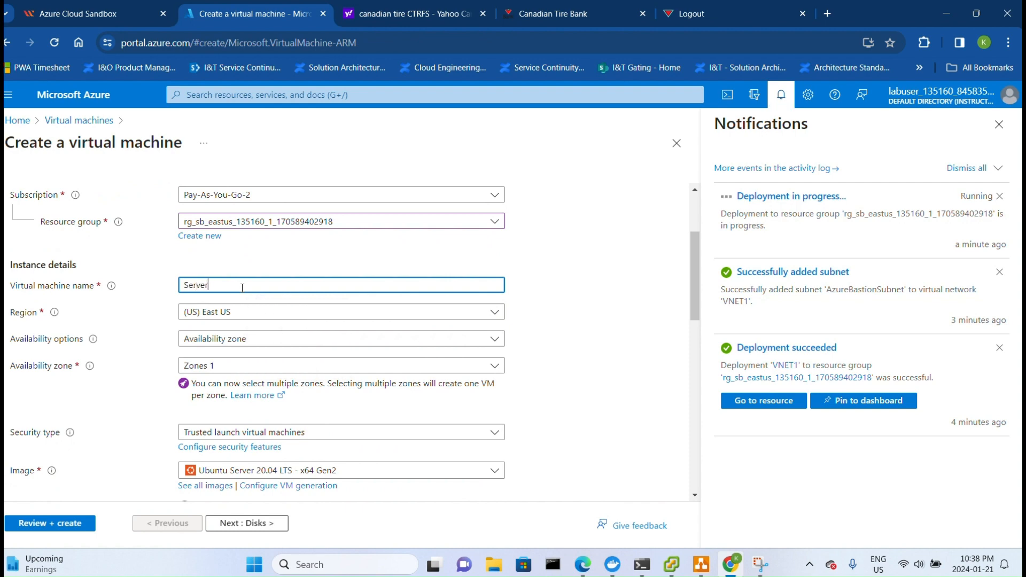
- Set availability options to No infrastructure redundancy required and the security type to Standard
{"action": "left_click", "coordinate": [291, 342]}
{"action": "left_click", "coordinate": [288, 356]}
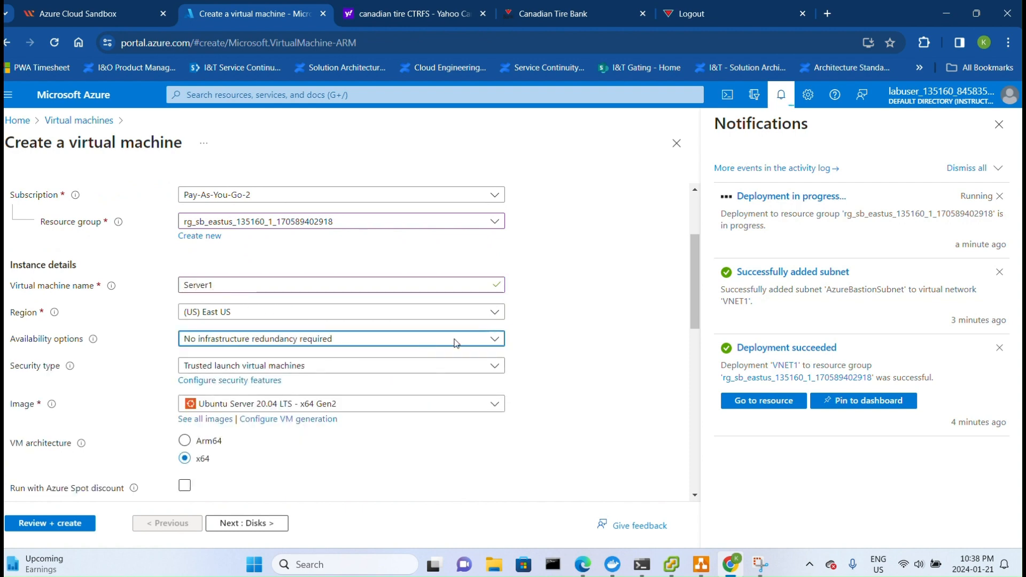
{"action": "left_click", "coordinate": [330, 366]}
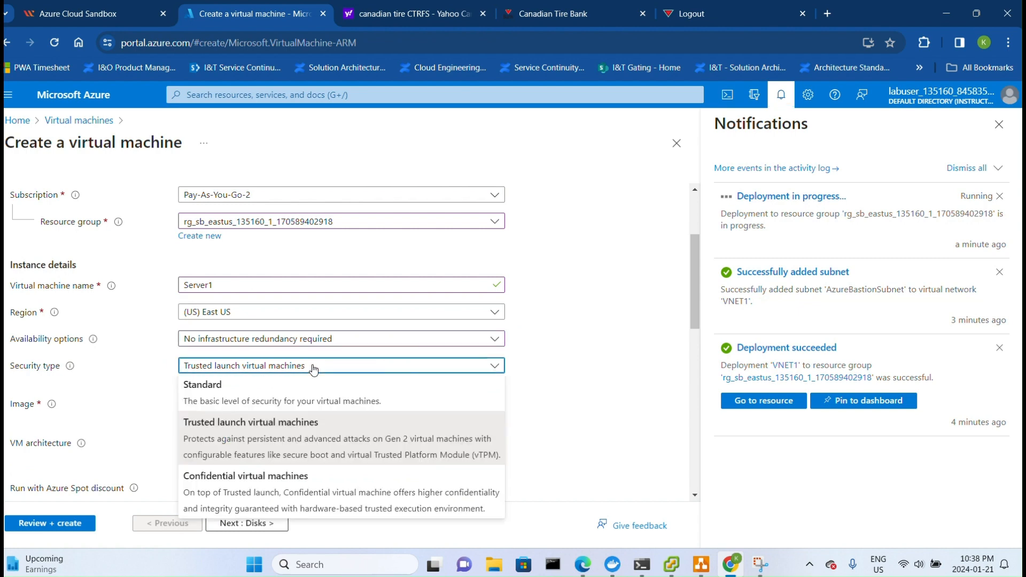
{"action": "left_click", "coordinate": [220, 399]}
- Choose the Windows Server 2016 Datacenter - x64 Gen2 image
{"action": "scroll", "coordinate": [296, 381], "scroll_direction": "down", "scroll_amount": 1}
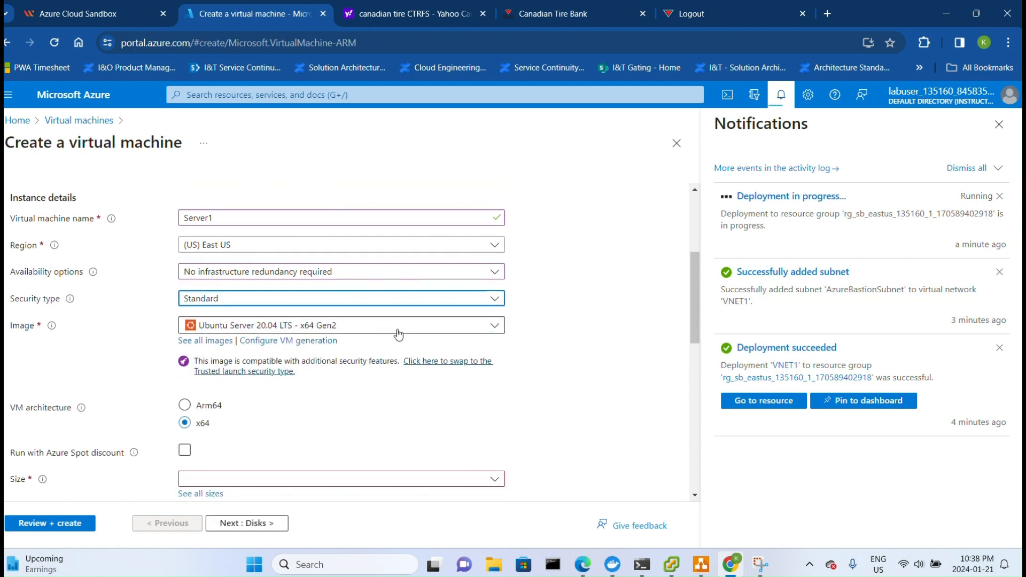
{"action": "left_click", "coordinate": [369, 327]}
{"action": "scroll", "coordinate": [319, 458], "scroll_direction": "down", "scroll_amount": 2}
{"action": "scroll", "coordinate": [319, 458], "scroll_direction": "down", "scroll_amount": 1}
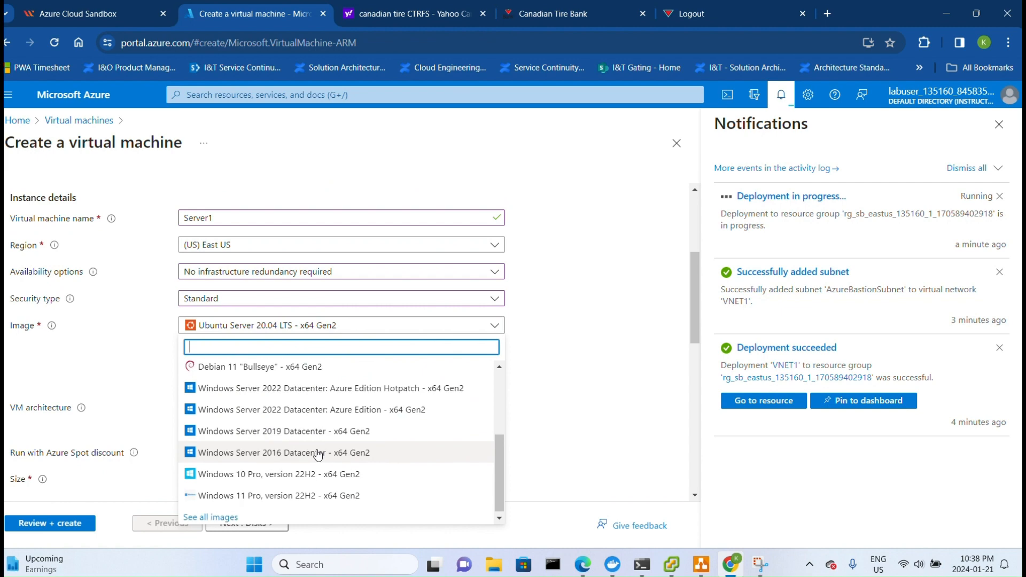
{"action": "left_click", "coordinate": [283, 458]}
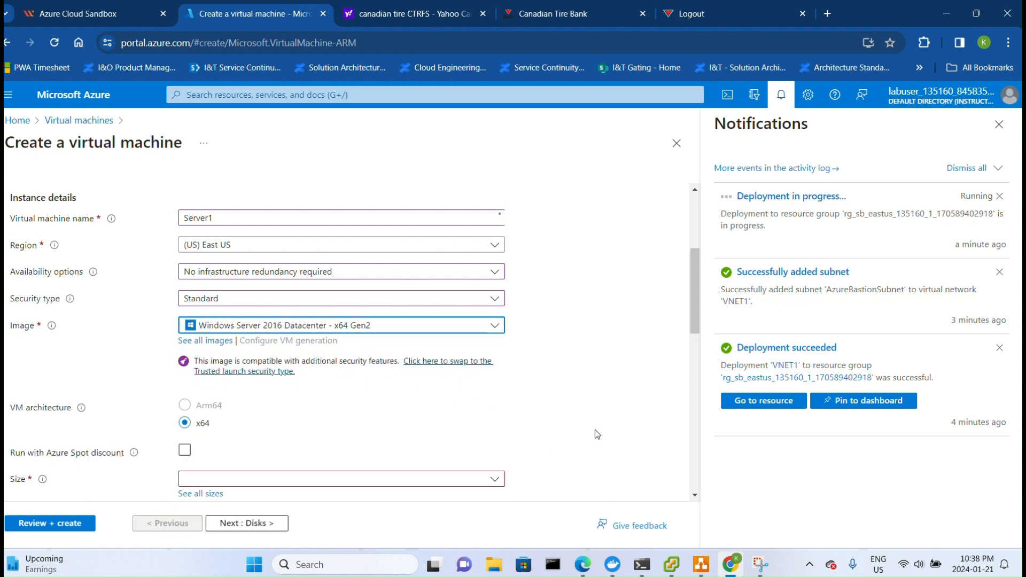
- Open the full VM size list and select the B2s size
{"action": "scroll", "coordinate": [268, 417], "scroll_direction": "down", "scroll_amount": 3}
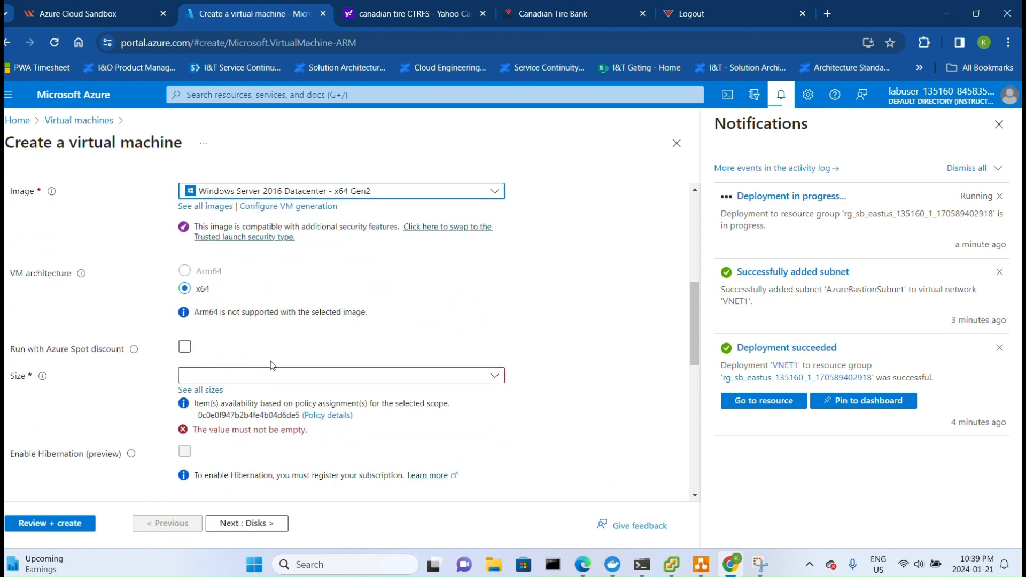
{"action": "scroll", "coordinate": [274, 367], "scroll_direction": "down", "scroll_amount": 1}
{"action": "left_click", "coordinate": [493, 315]}
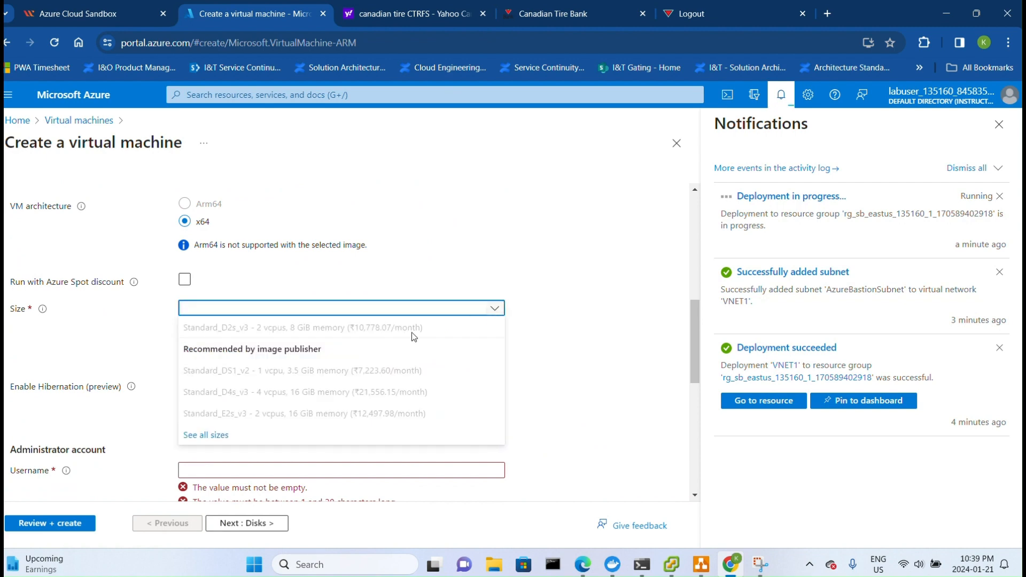
{"action": "left_click", "coordinate": [213, 433]}
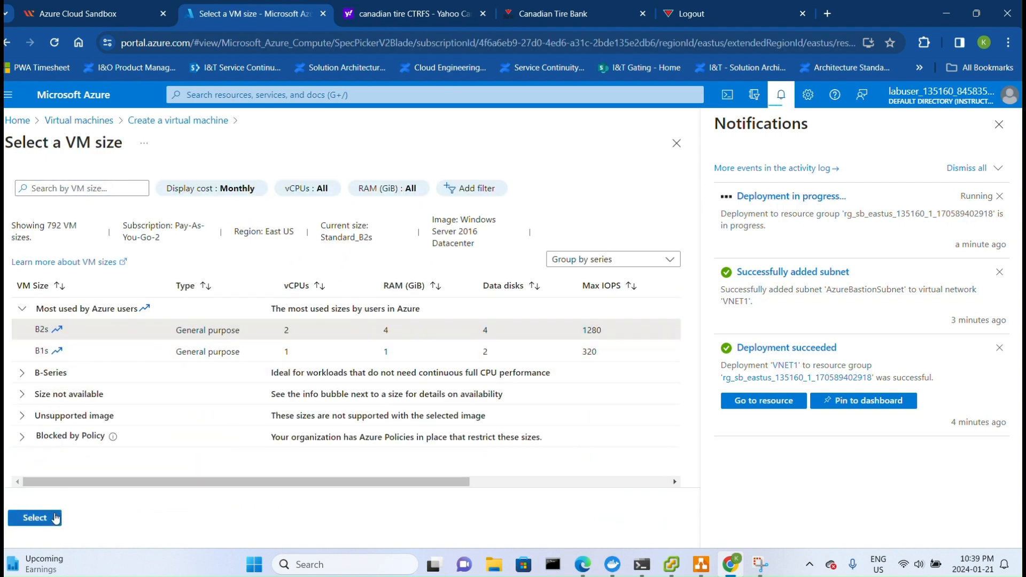
{"action": "left_click", "coordinate": [52, 517]}
- Enter the administrator account username
{"action": "scroll", "coordinate": [536, 382], "scroll_direction": "down", "scroll_amount": 2}
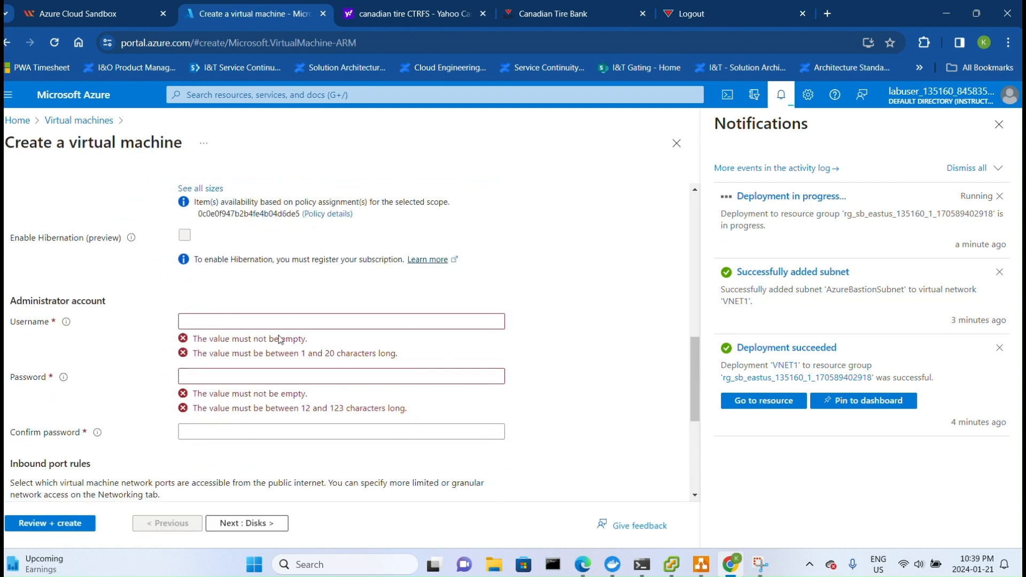
{"action": "left_click", "coordinate": [257, 319]}
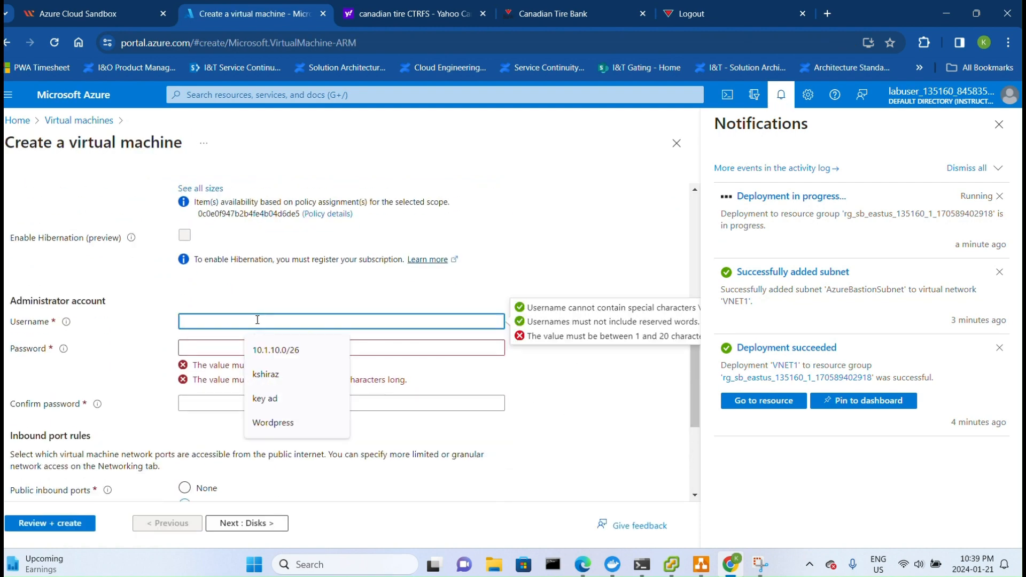
{"action": "type", "text": "kshiraz"}
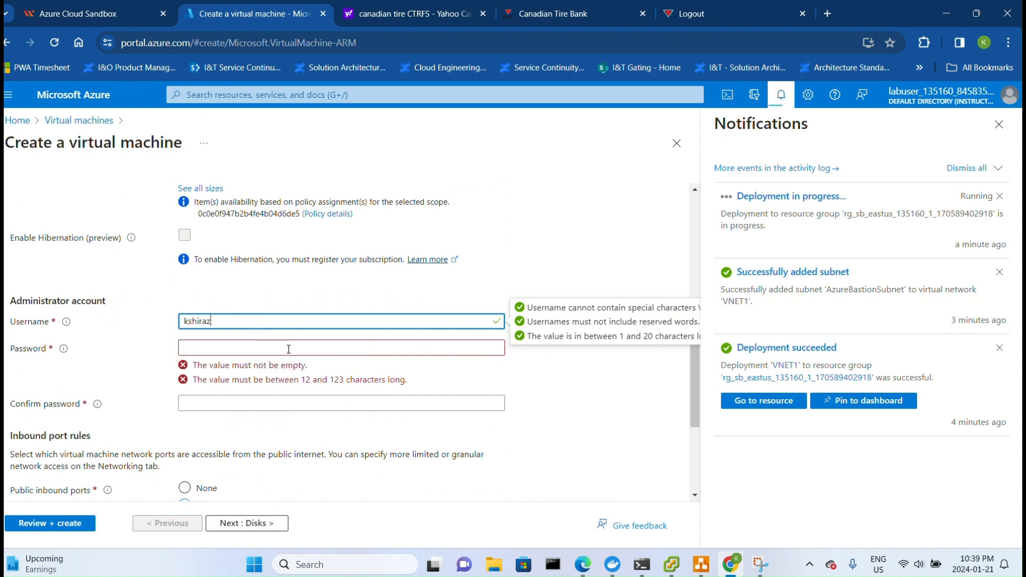
- Enter the administrator password and confirm it
{"action": "left_click", "coordinate": [289, 349]}
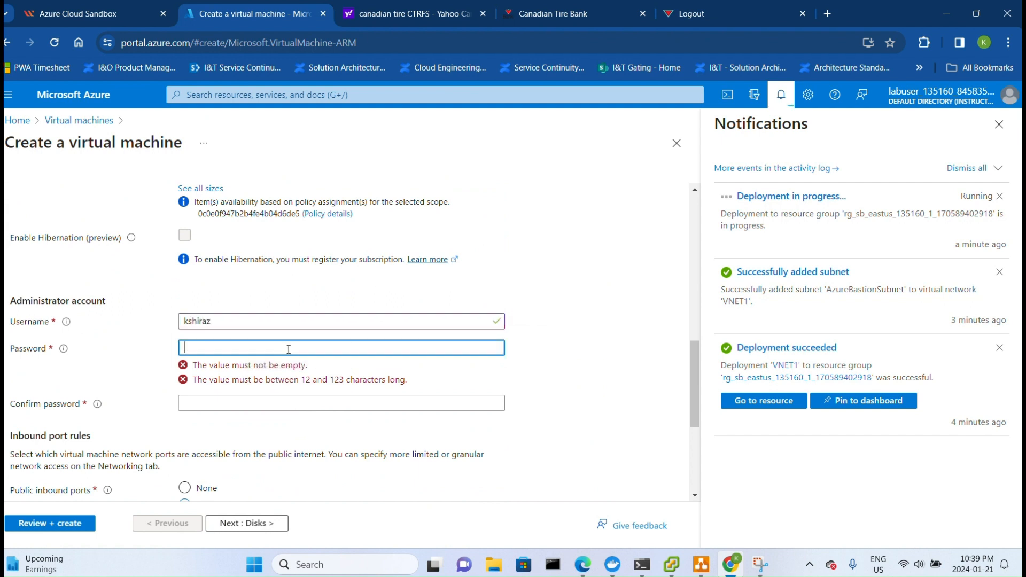
{"action": "type", "text": "••"}
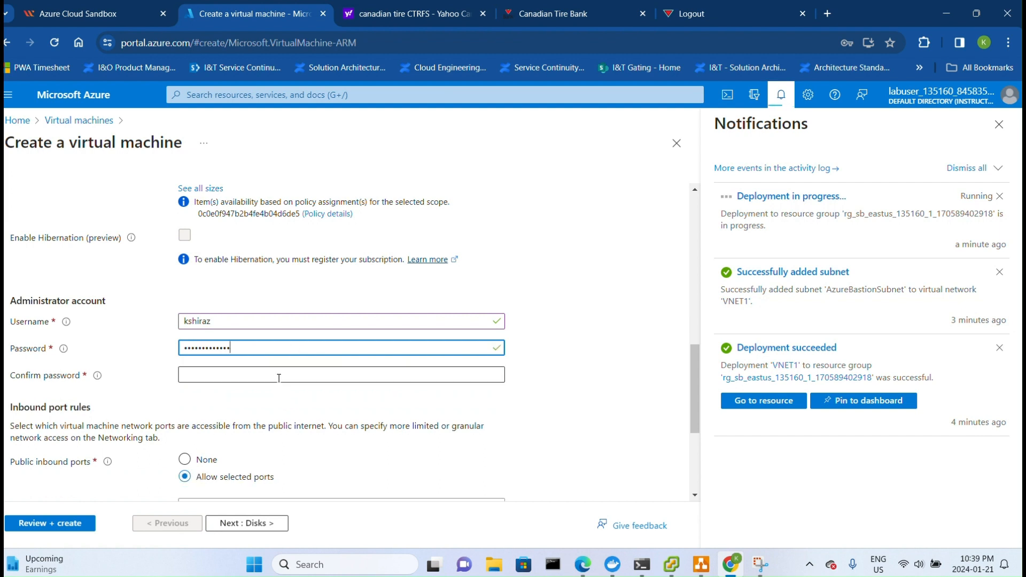
{"action": "left_click", "coordinate": [278, 375]}
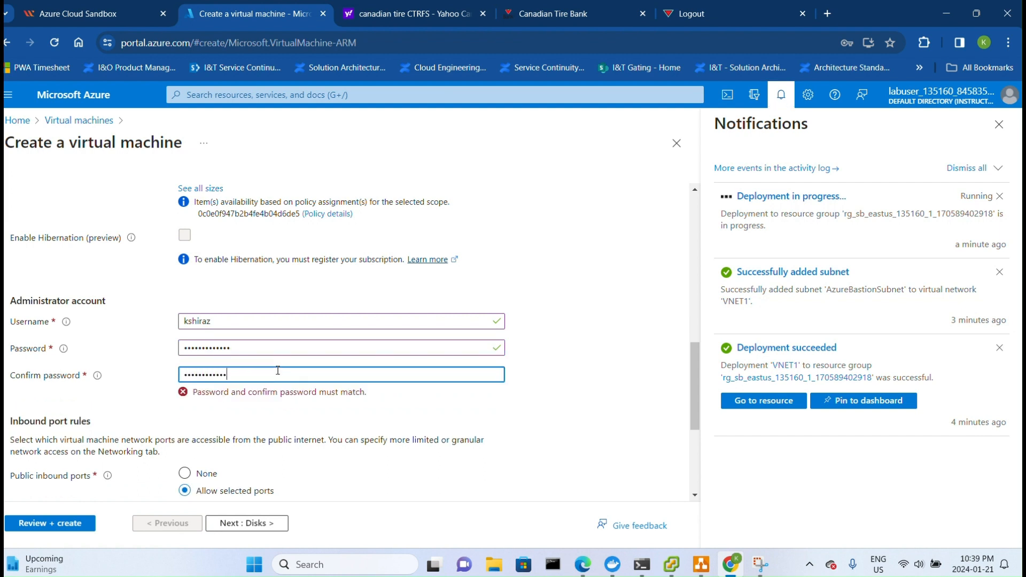
- Set public inbound ports to None and advance to the Disks page
{"action": "scroll", "coordinate": [273, 390], "scroll_direction": "down", "scroll_amount": 2}
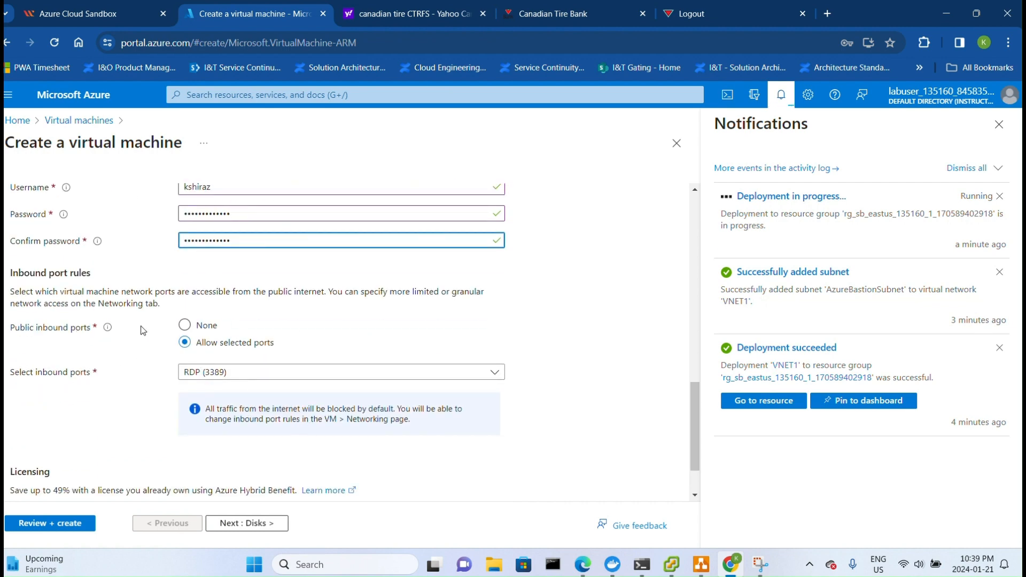
{"action": "left_click", "coordinate": [185, 325]}
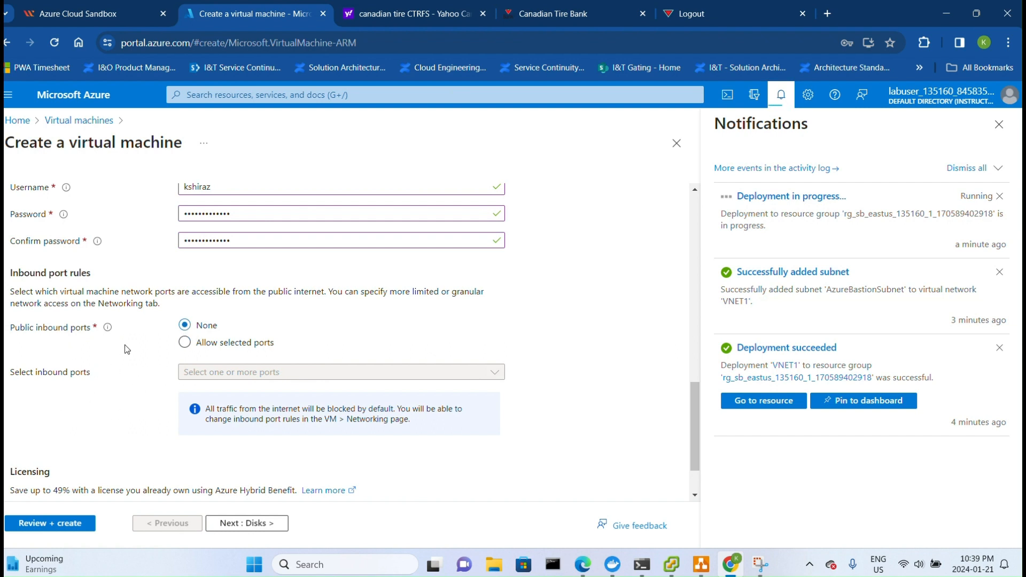
{"action": "scroll", "coordinate": [302, 348], "scroll_direction": "down", "scroll_amount": 1}
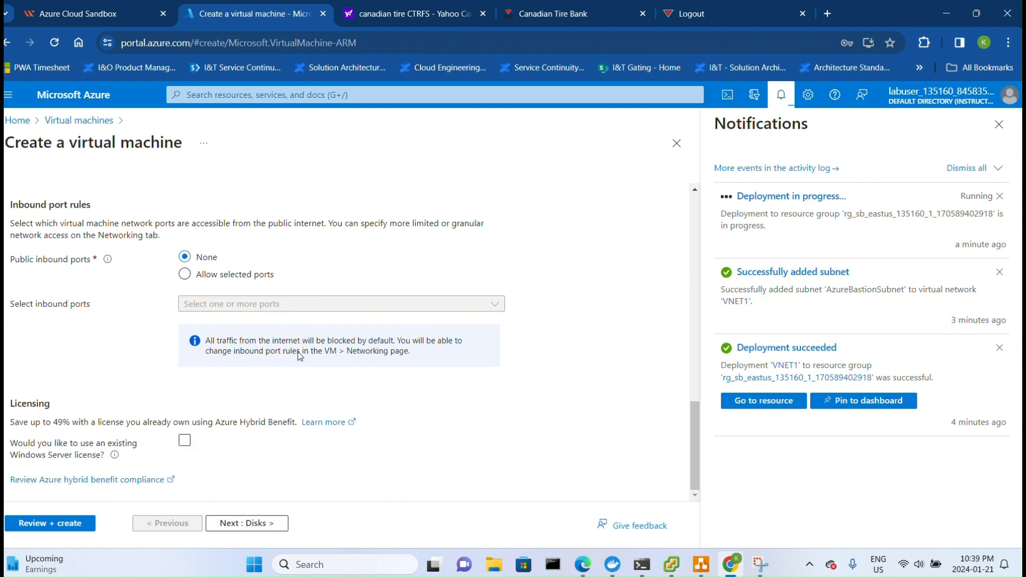
{"action": "left_click", "coordinate": [287, 519]}
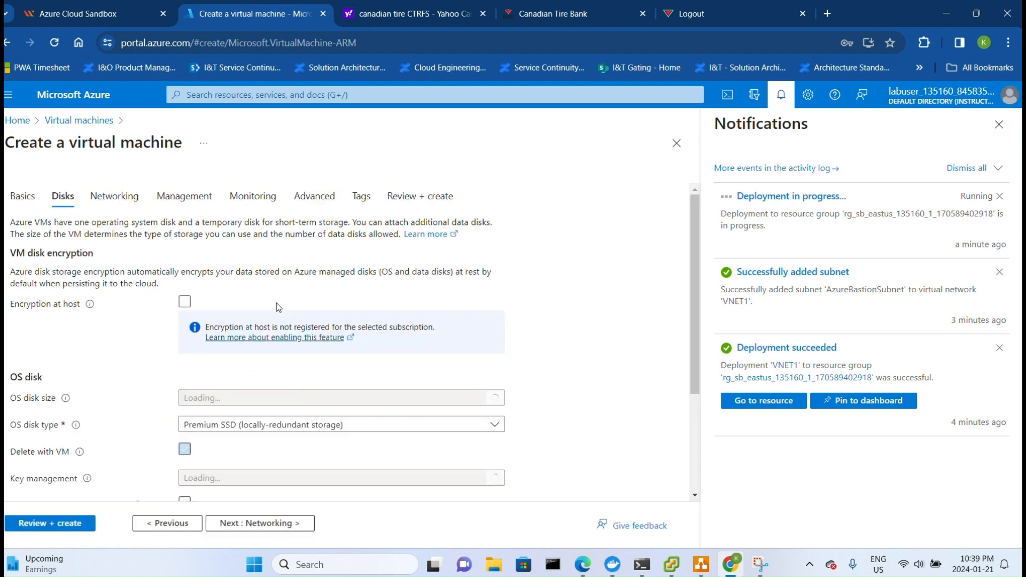
- Set the OS disk type to Standard HDD (locally-redundant storage) and advance to Networking
{"action": "scroll", "coordinate": [271, 327], "scroll_direction": "down", "scroll_amount": 1}
{"action": "left_click", "coordinate": [394, 358]}
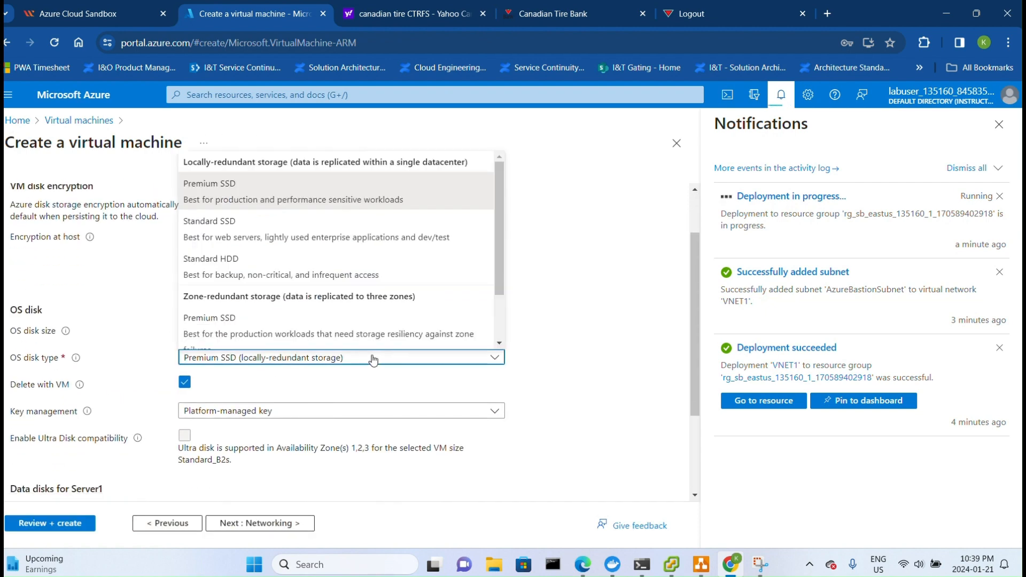
{"action": "left_click", "coordinate": [252, 262]}
{"action": "scroll", "coordinate": [381, 339], "scroll_direction": "down", "scroll_amount": 2}
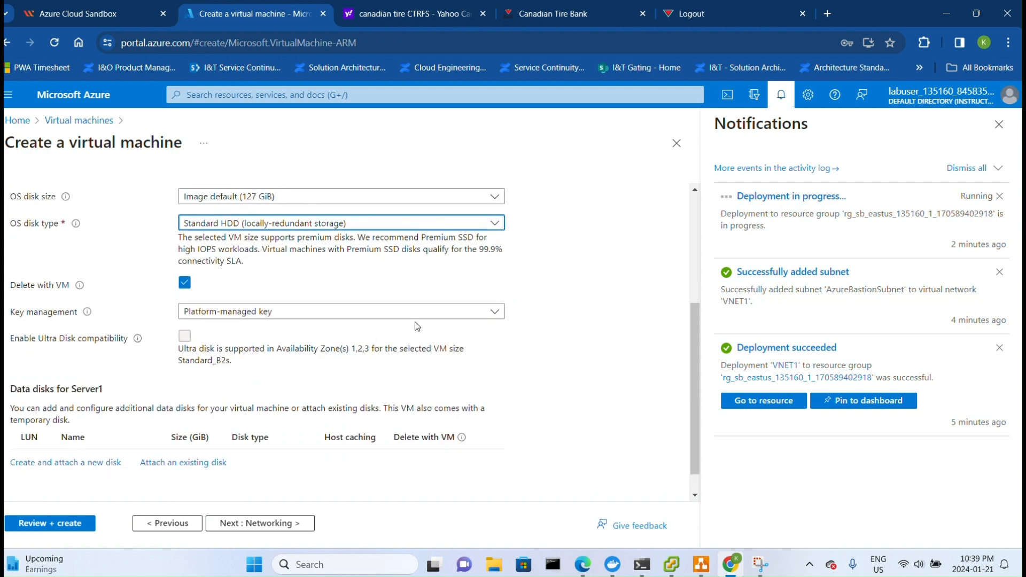
{"action": "scroll", "coordinate": [417, 326], "scroll_direction": "up", "scroll_amount": 3}
{"action": "left_click", "coordinate": [278, 524]}
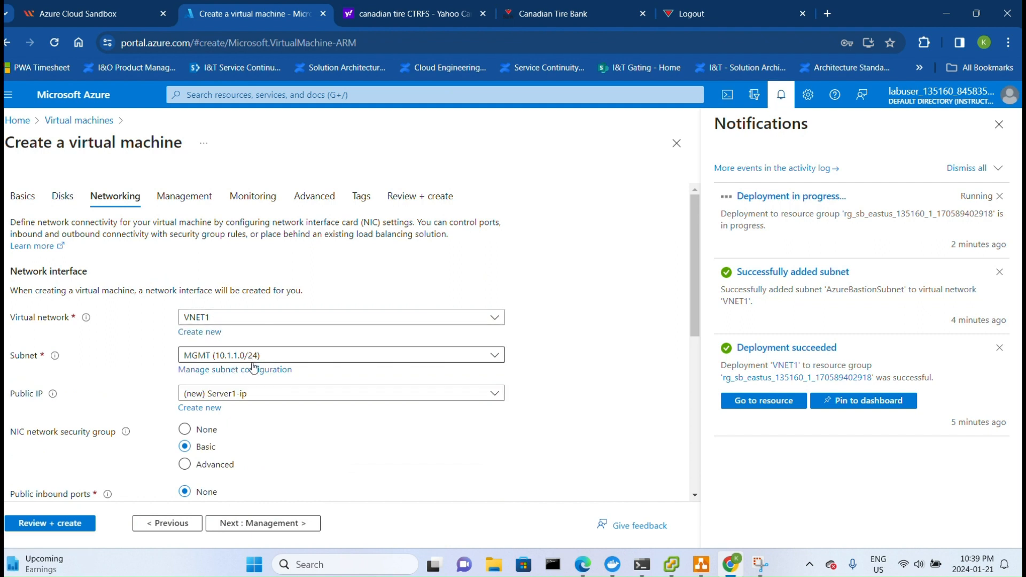
- Review the network interface settings on VNET1 and set the public IP to None
{"action": "scroll", "coordinate": [254, 368], "scroll_direction": "down", "scroll_amount": 2}
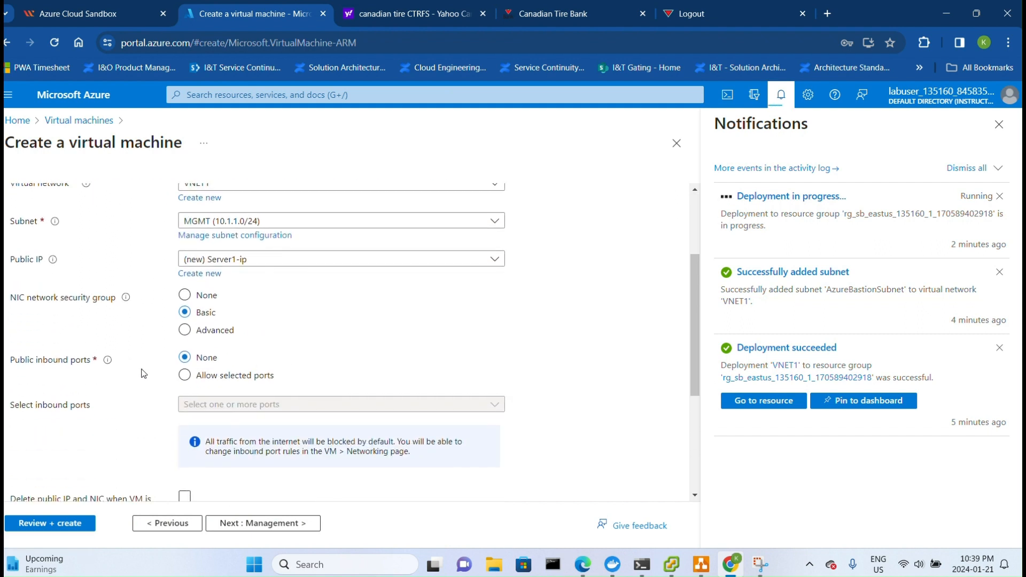
{"action": "scroll", "coordinate": [319, 402], "scroll_direction": "down", "scroll_amount": 1}
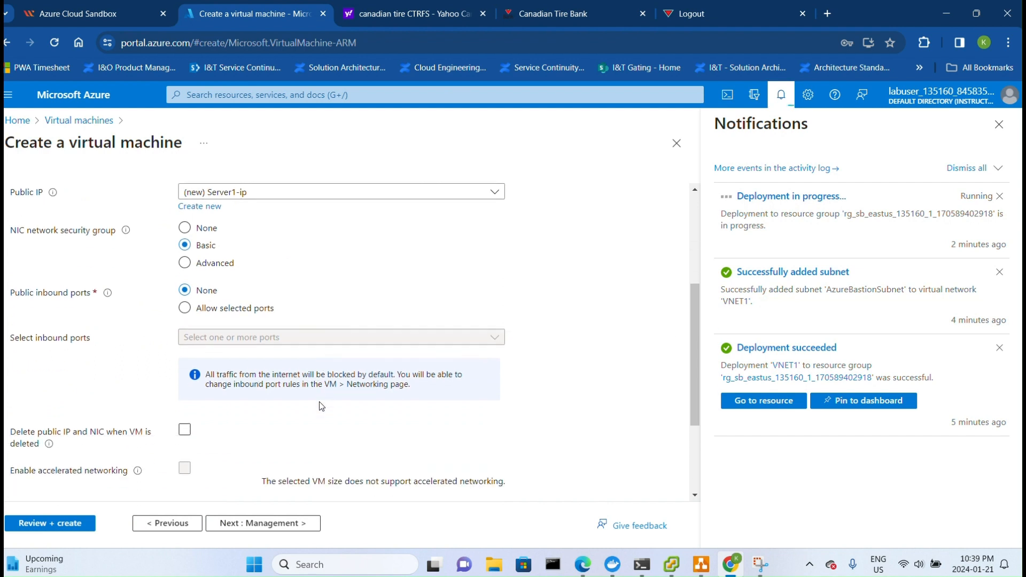
{"action": "scroll", "coordinate": [319, 404], "scroll_direction": "up", "scroll_amount": 3}
{"action": "scroll", "coordinate": [264, 398], "scroll_direction": "down", "scroll_amount": 1}
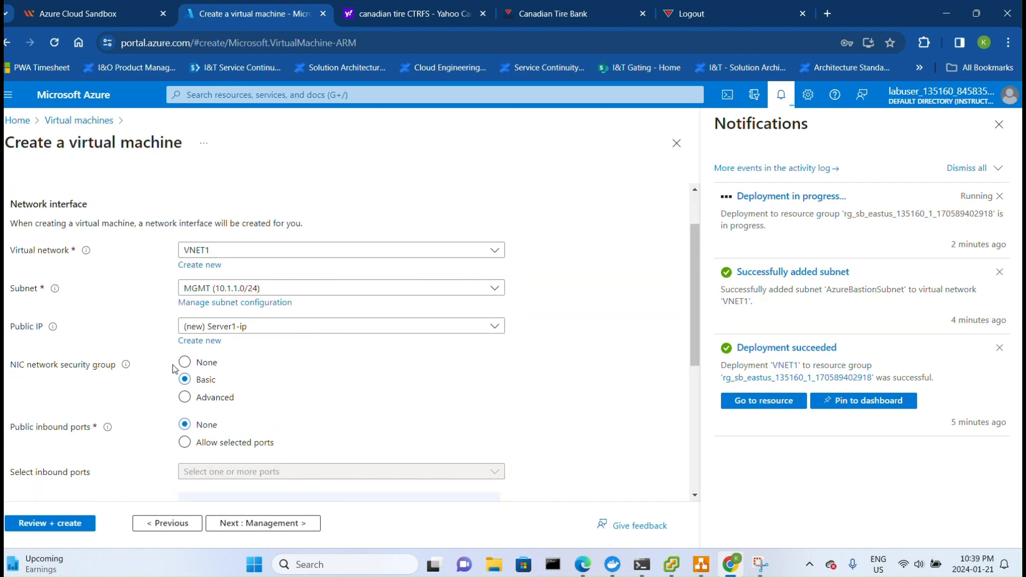
{"action": "left_click", "coordinate": [241, 326]}
{"action": "left_click", "coordinate": [219, 365]}
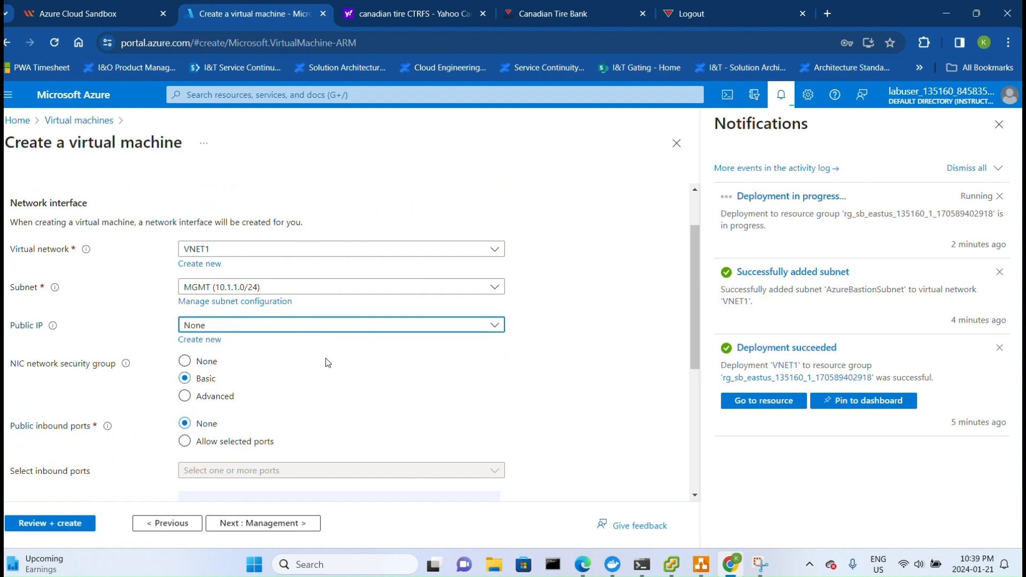
- Advance through the Management and Monitoring pages to the Advanced page
{"action": "scroll", "coordinate": [321, 366], "scroll_direction": "down", "scroll_amount": 3}
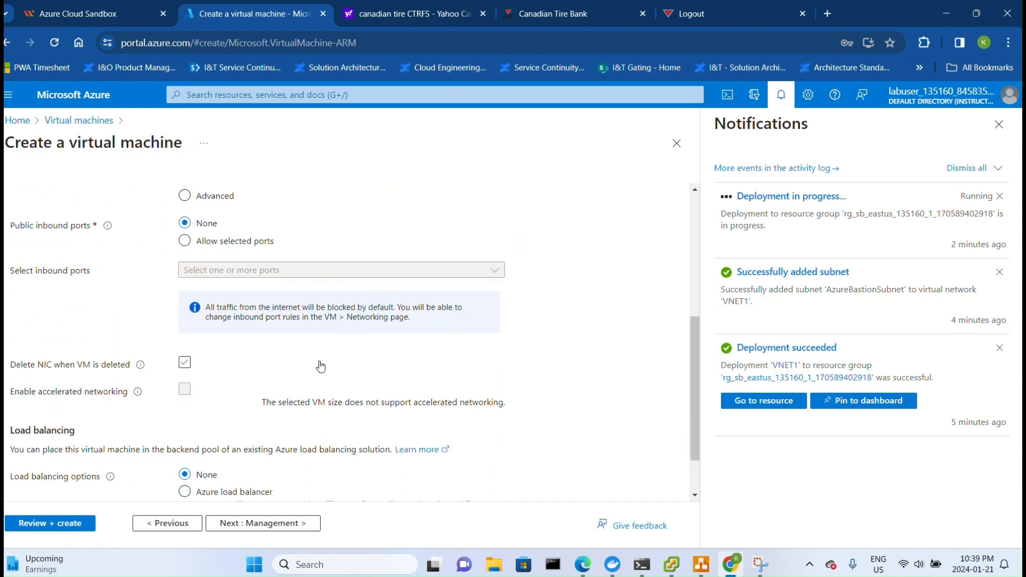
{"action": "scroll", "coordinate": [320, 366], "scroll_direction": "down", "scroll_amount": 3}
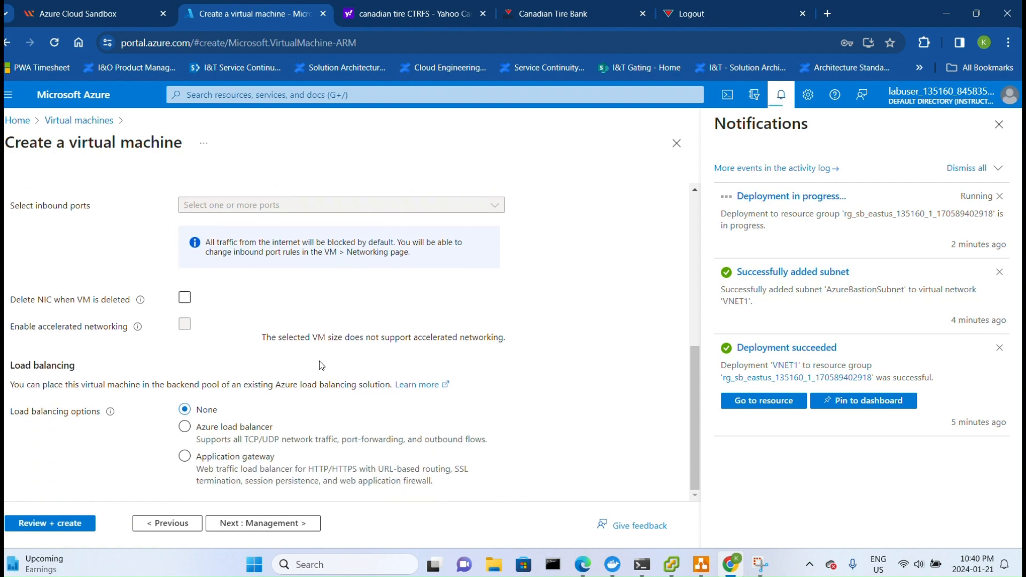
{"action": "left_click", "coordinate": [263, 522]}
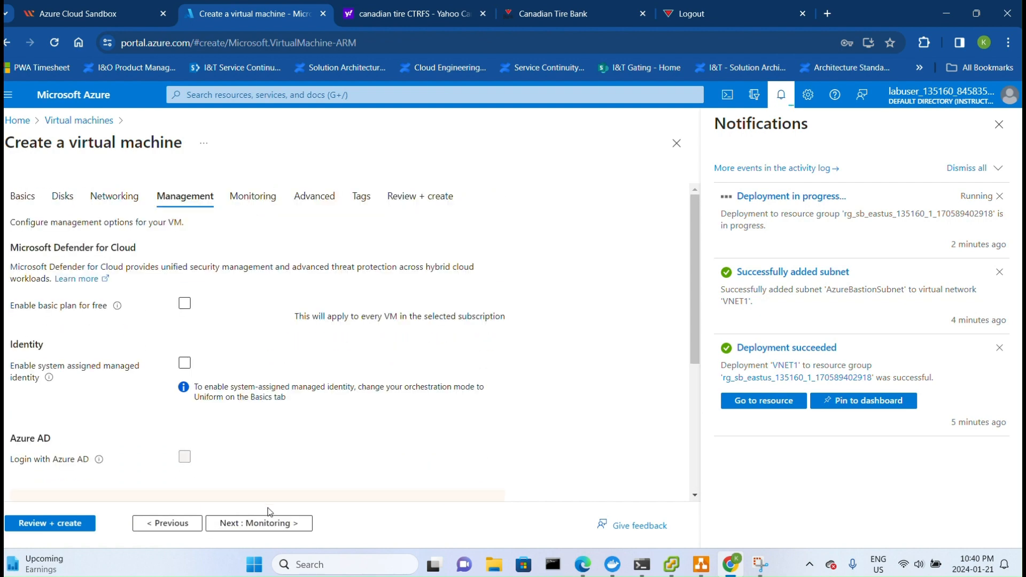
{"action": "left_click", "coordinate": [262, 524]}
{"action": "left_click", "coordinate": [263, 523]}
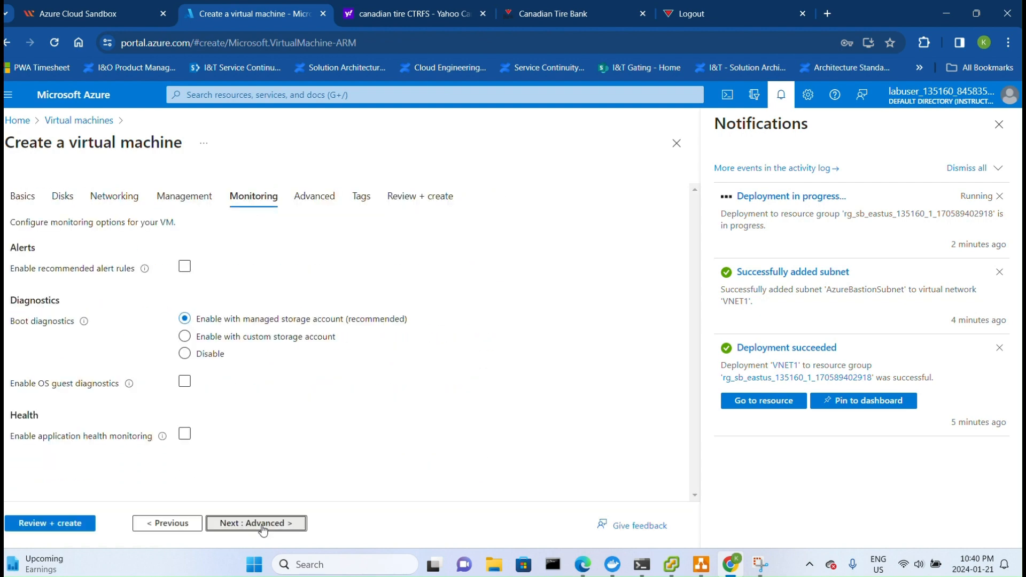
{"action": "scroll", "coordinate": [261, 427], "scroll_direction": "down", "scroll_amount": 5}
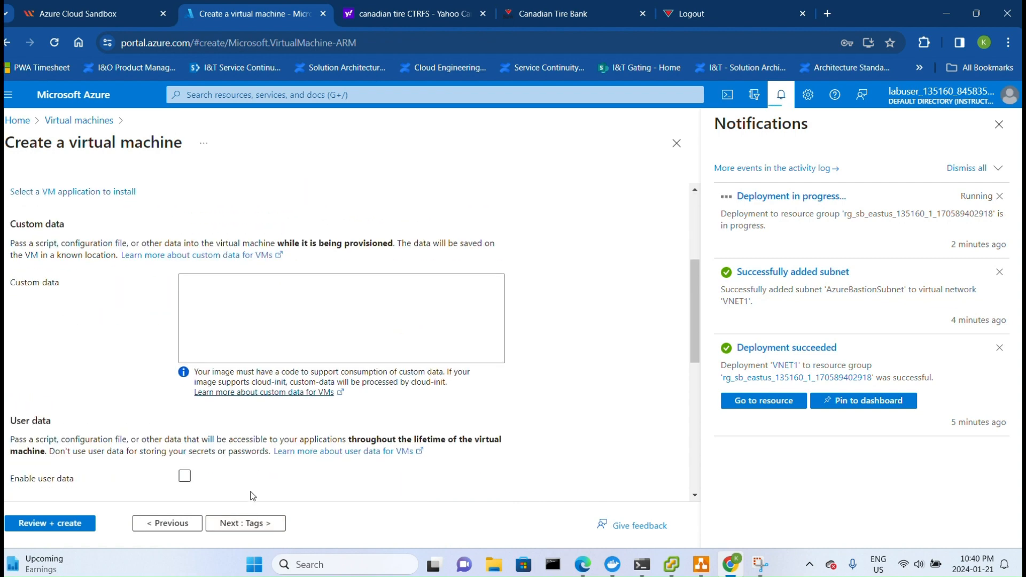
- Validate the Server1 virtual machine configuration on the Review + create page and create the VM
{"action": "left_click", "coordinate": [229, 527]}
{"action": "left_click", "coordinate": [48, 527]}
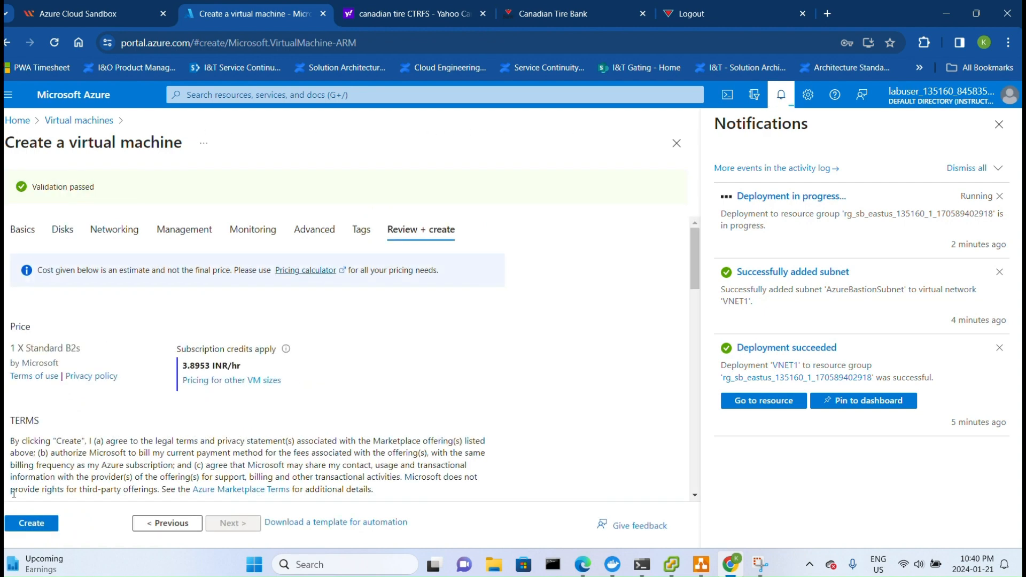
{"action": "left_click", "coordinate": [17, 521]}
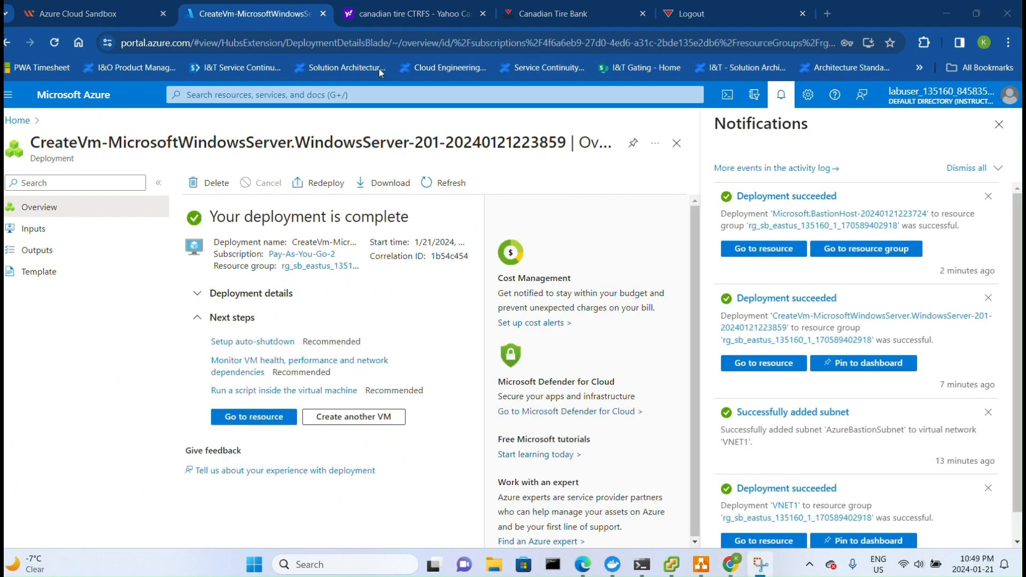
- Open the Server1 virtual machine and review its networking and overview details
{"action": "left_click", "coordinate": [18, 121]}
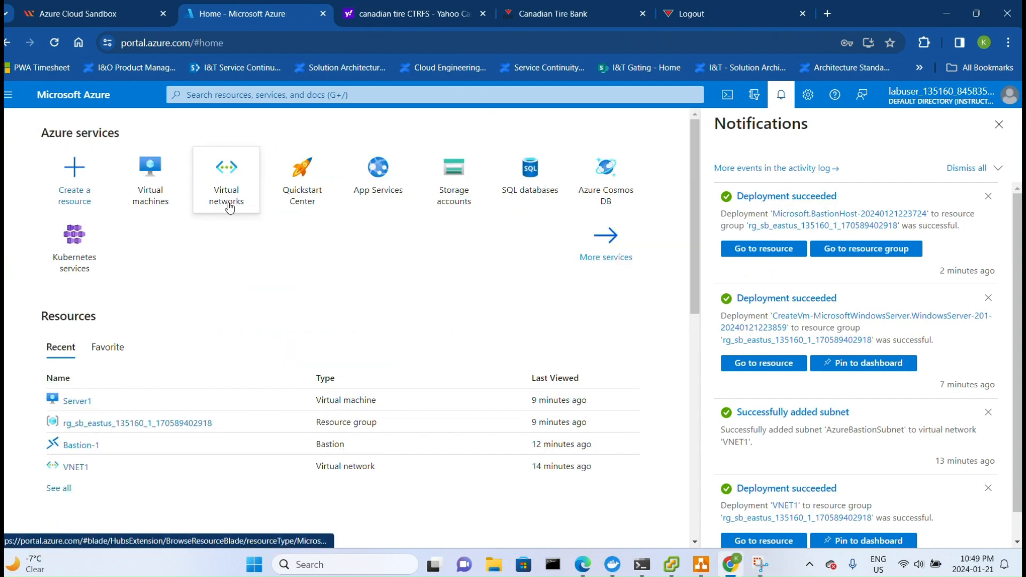
{"action": "left_click", "coordinate": [144, 206]}
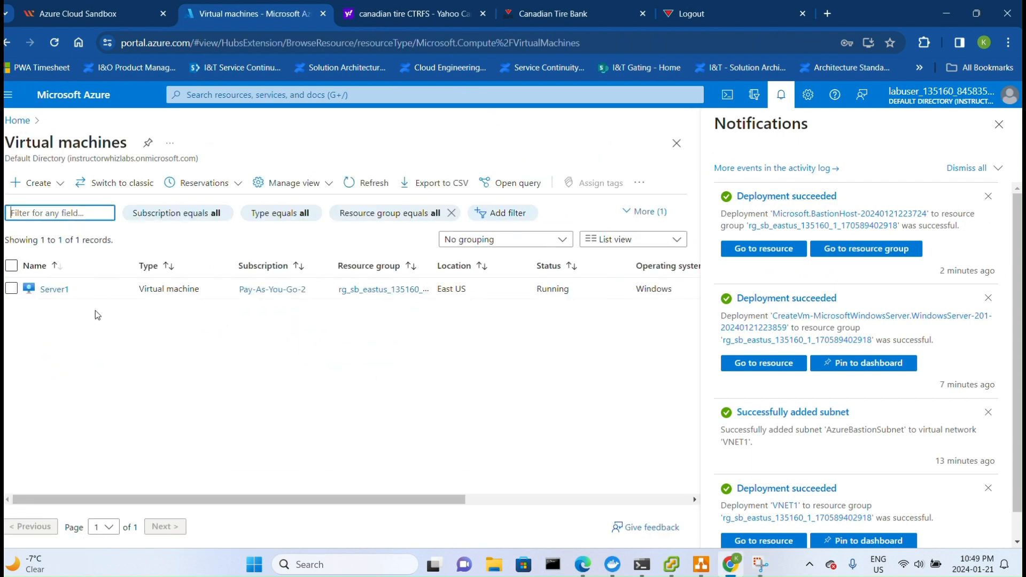
{"action": "left_click", "coordinate": [57, 291]}
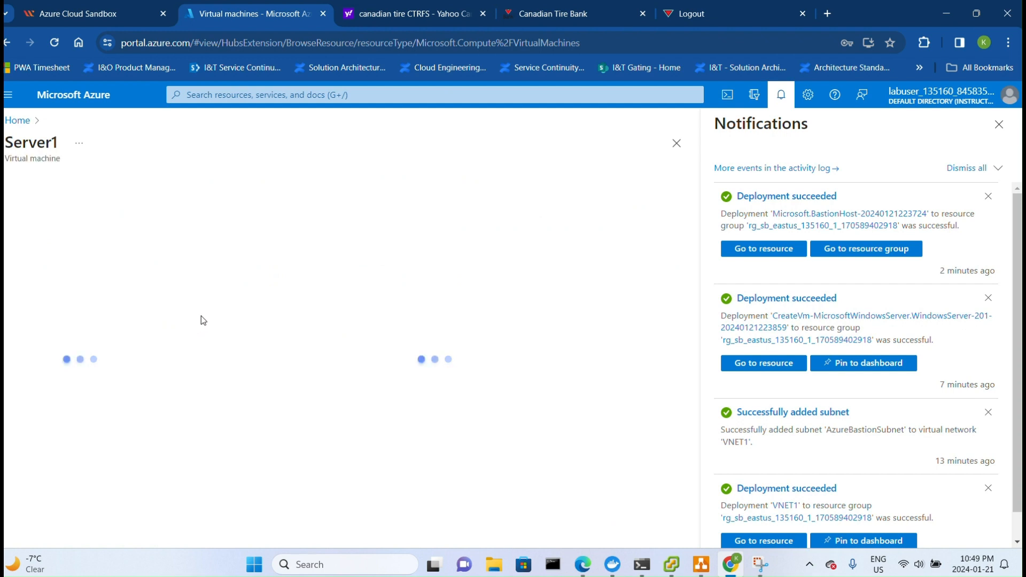
{"action": "left_click", "coordinate": [71, 346]}
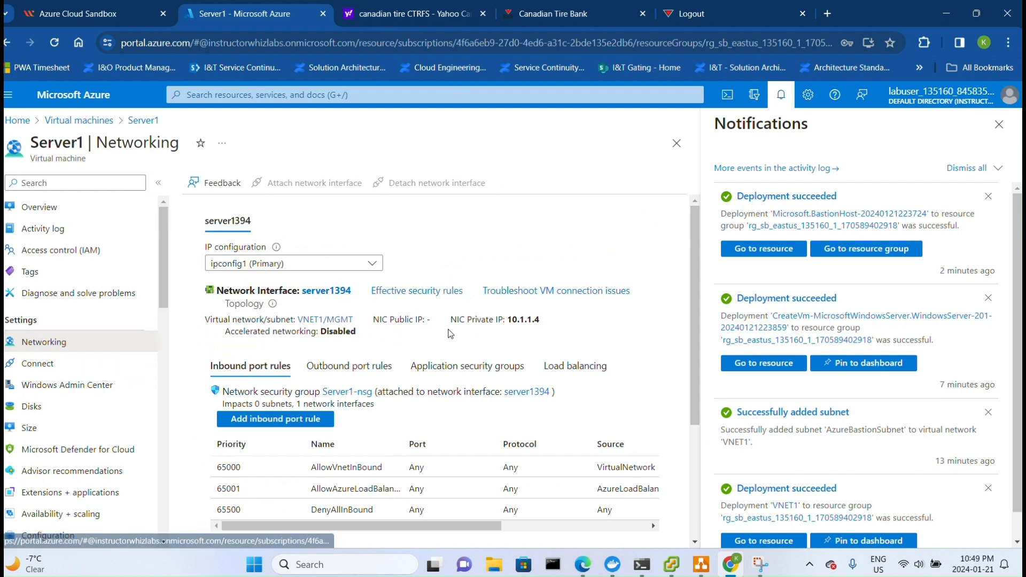
{"action": "scroll", "coordinate": [451, 333], "scroll_direction": "down", "scroll_amount": 3}
{"action": "scroll", "coordinate": [451, 333], "scroll_direction": "up", "scroll_amount": 3}
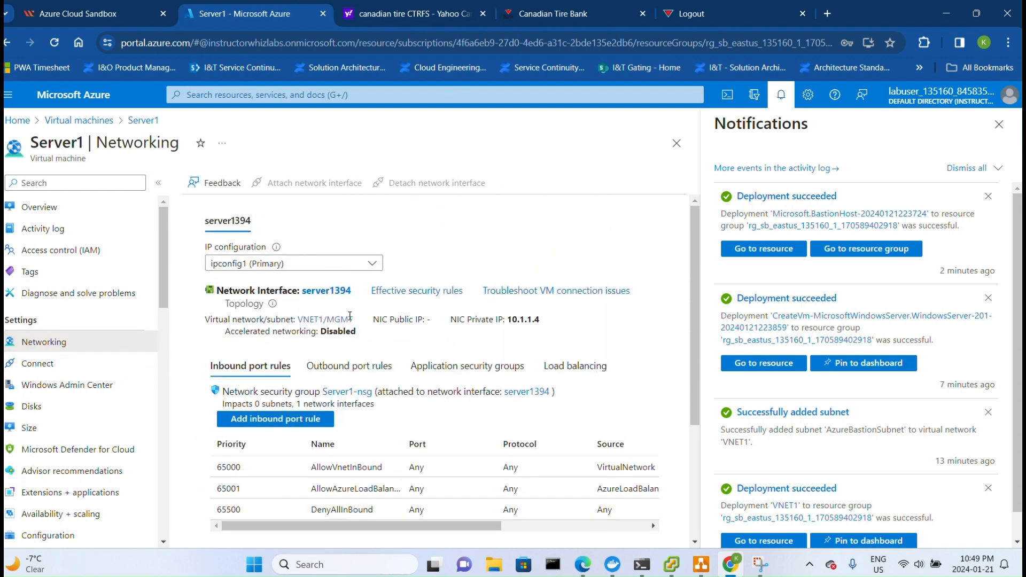
{"action": "left_click", "coordinate": [42, 209]}
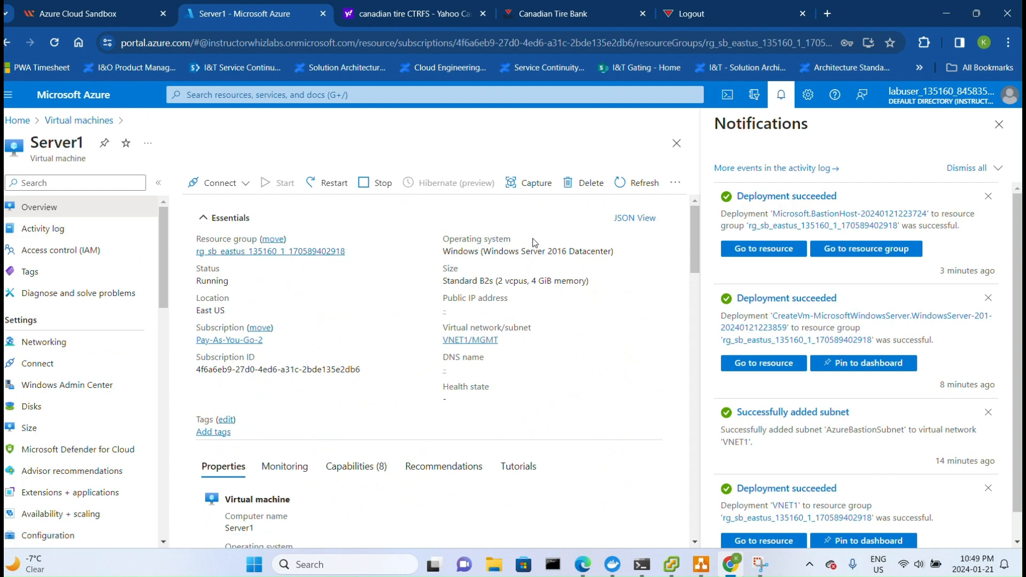
{"action": "scroll", "coordinate": [444, 367], "scroll_direction": "down", "scroll_amount": 3}
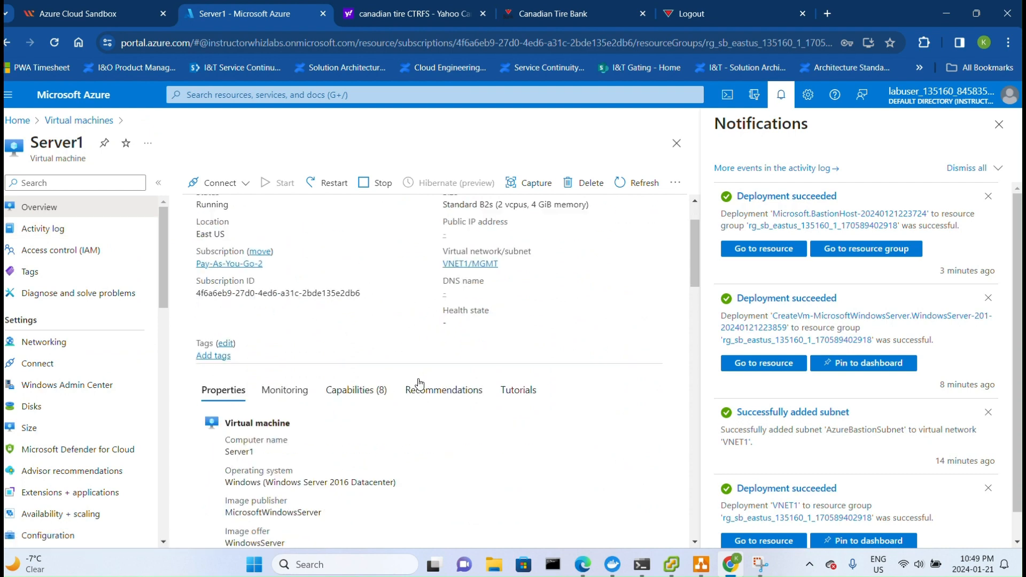
{"action": "scroll", "coordinate": [388, 367], "scroll_direction": "down", "scroll_amount": 3}
{"action": "scroll", "coordinate": [383, 364], "scroll_direction": "up", "scroll_amount": 4}
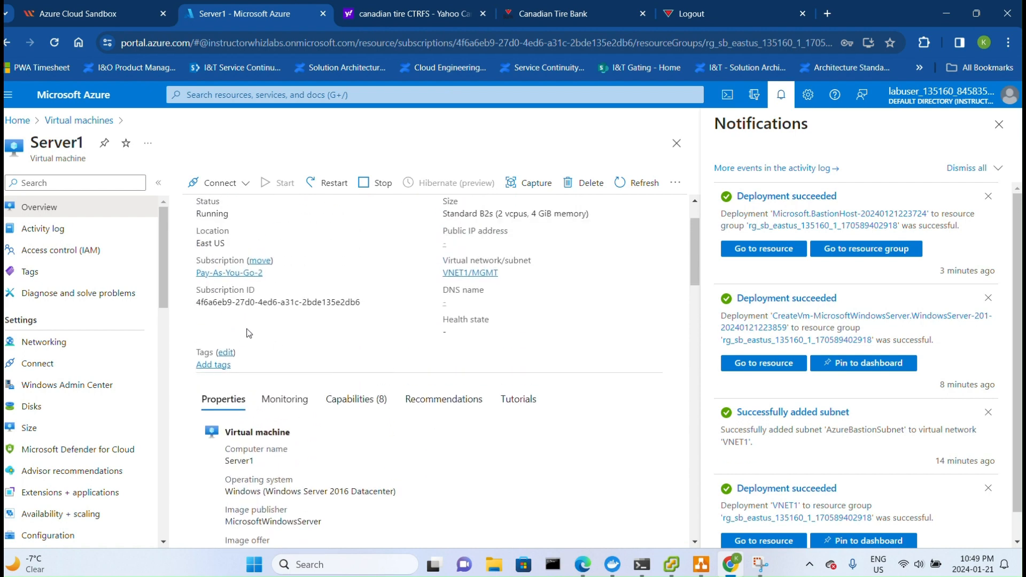
- Inspect the VNET1 virtual network linked to Server1, then return to the Server1 overview
{"action": "left_click", "coordinate": [467, 274]}
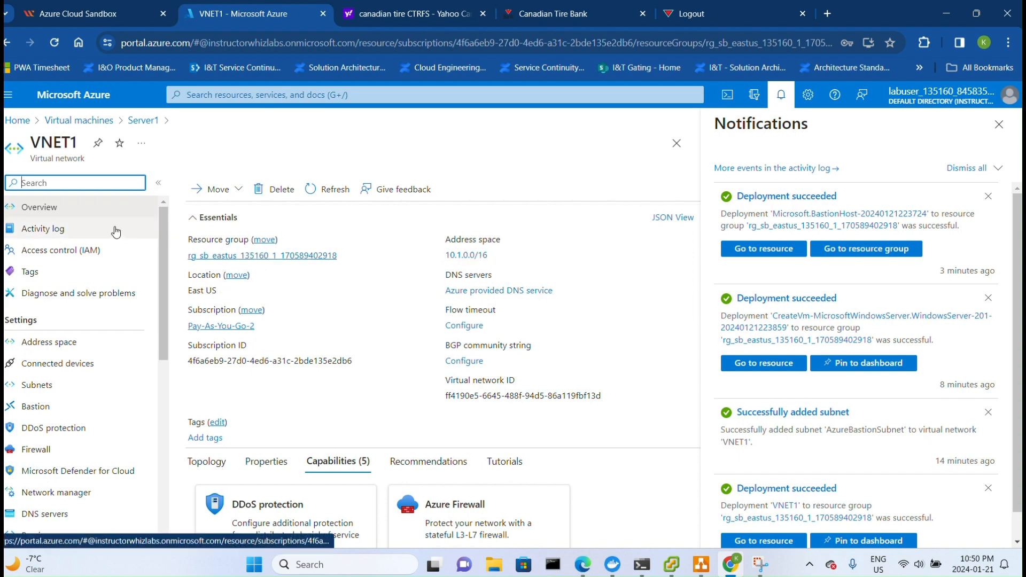
{"action": "left_click", "coordinate": [54, 212]}
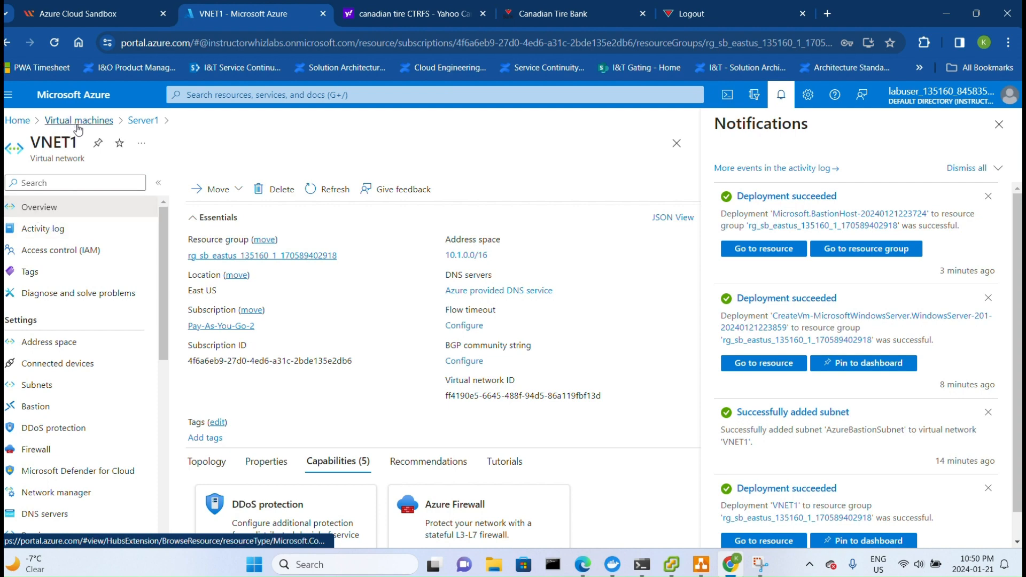
{"action": "left_click", "coordinate": [136, 121]}
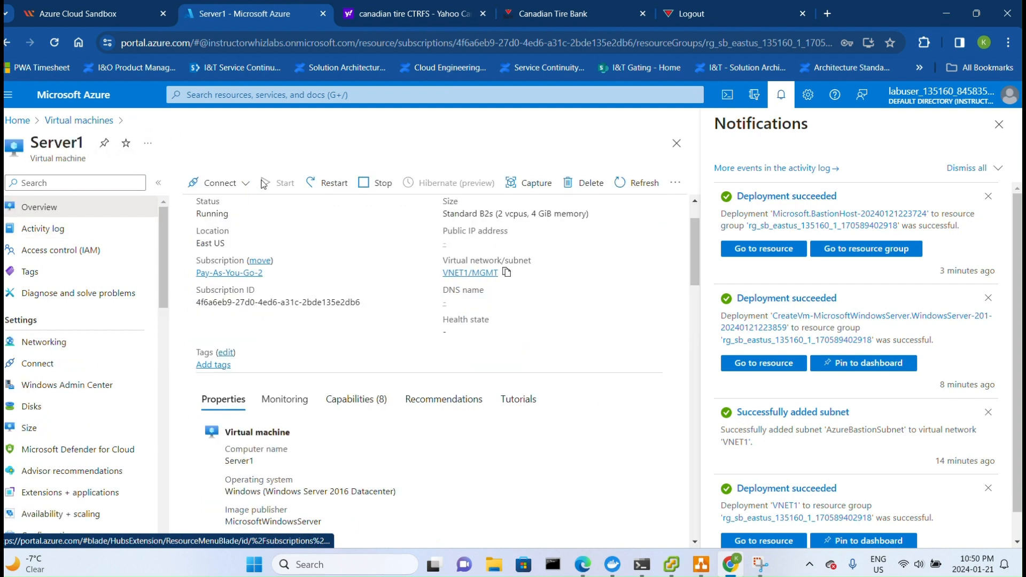
- Start a Bastion connection to Server1 using VM Password authentication and enter the VM admin username
{"action": "left_click", "coordinate": [242, 184]}
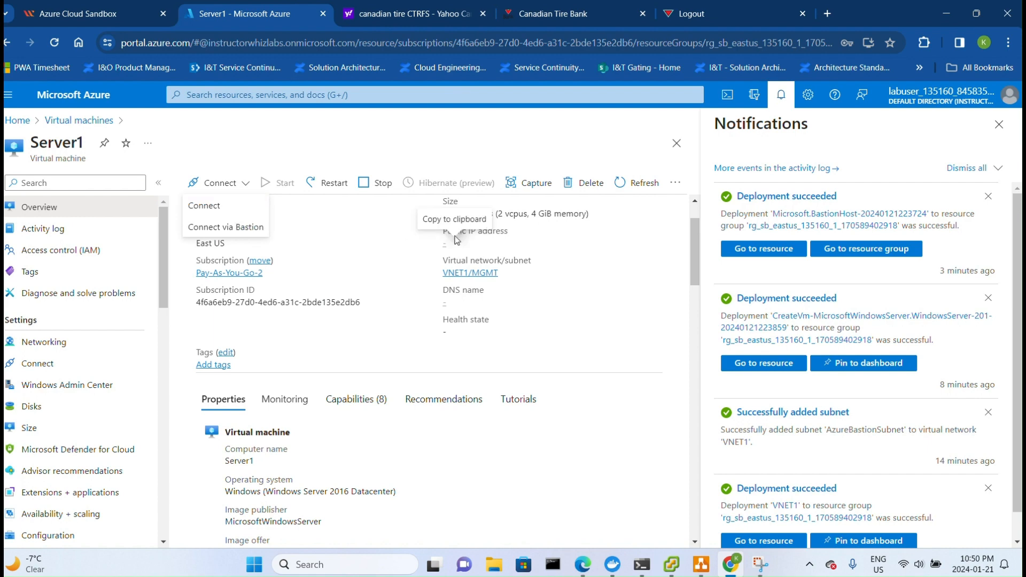
{"action": "left_click", "coordinate": [229, 229]}
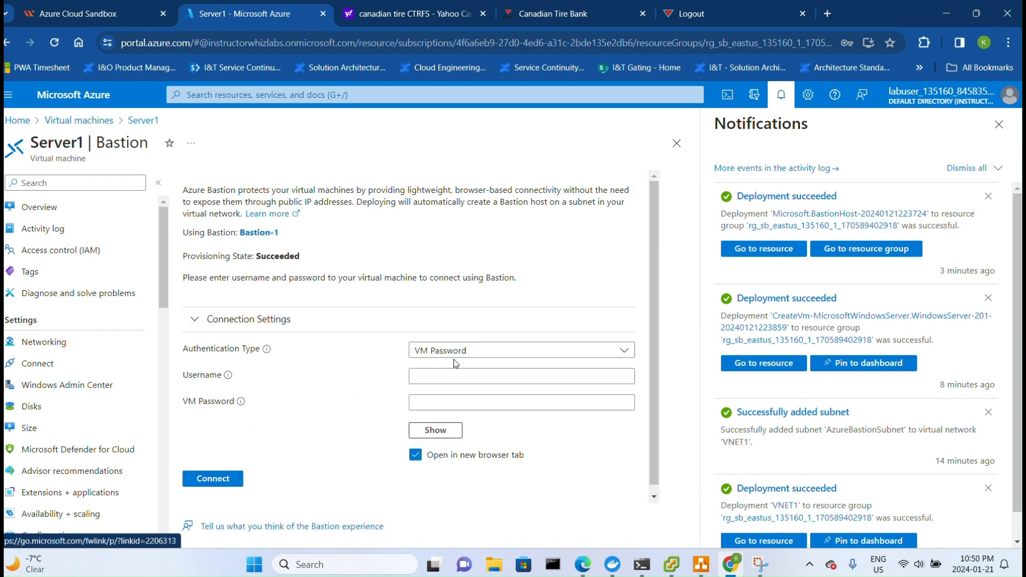
{"action": "left_click", "coordinate": [491, 353]}
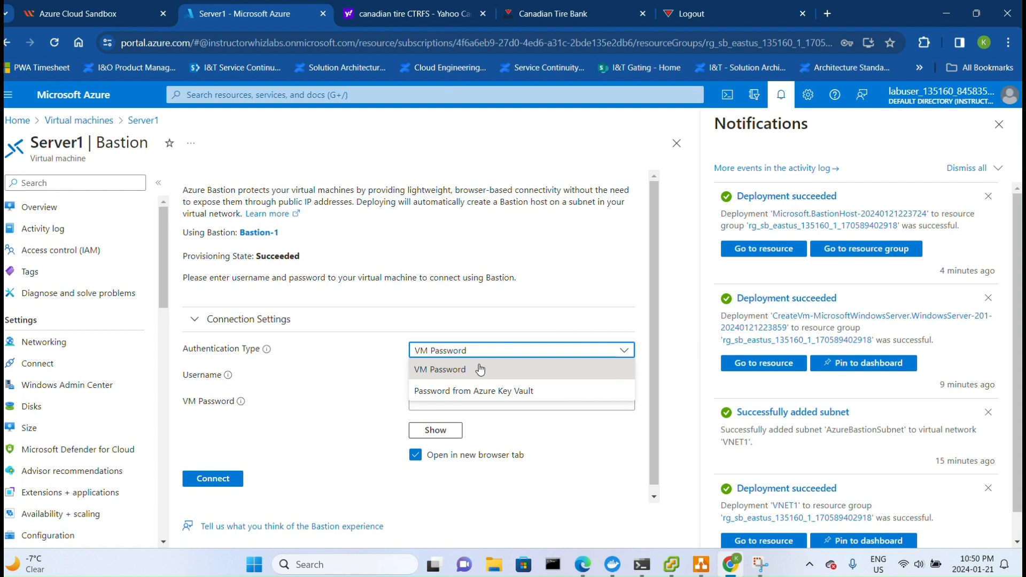
{"action": "left_click", "coordinate": [480, 369]}
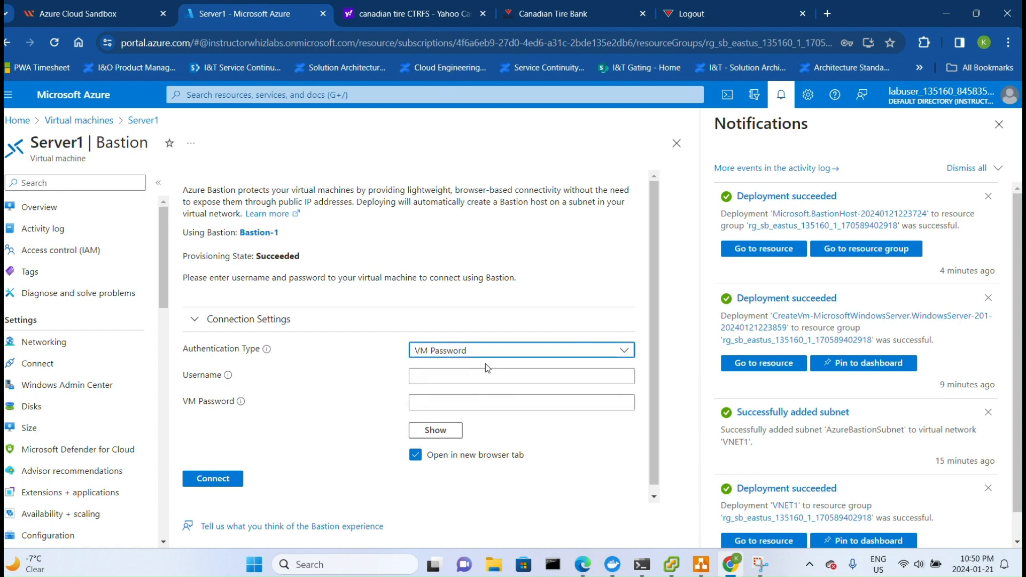
{"action": "left_click", "coordinate": [476, 373]}
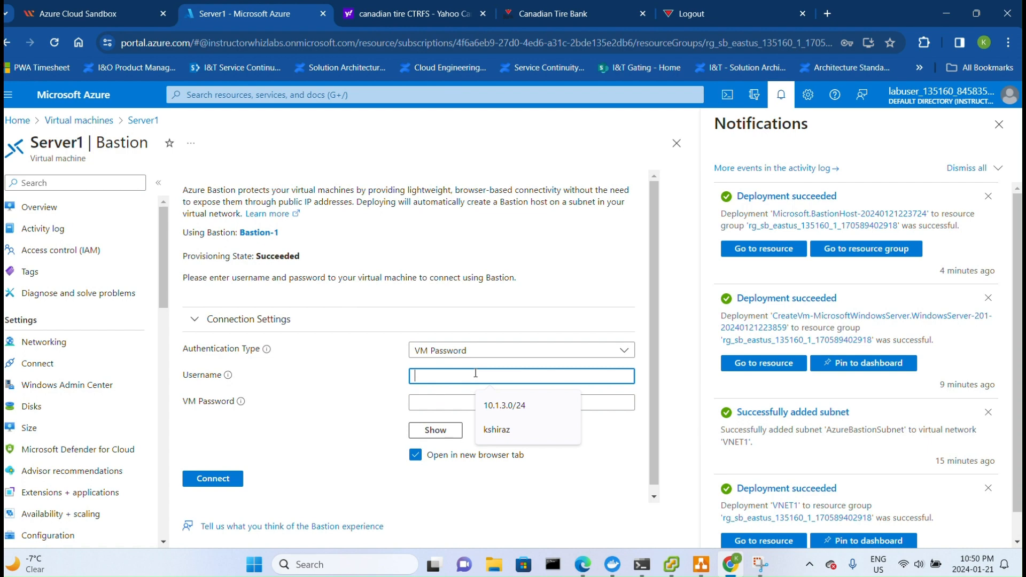
{"action": "type", "text": "kshiraz"}
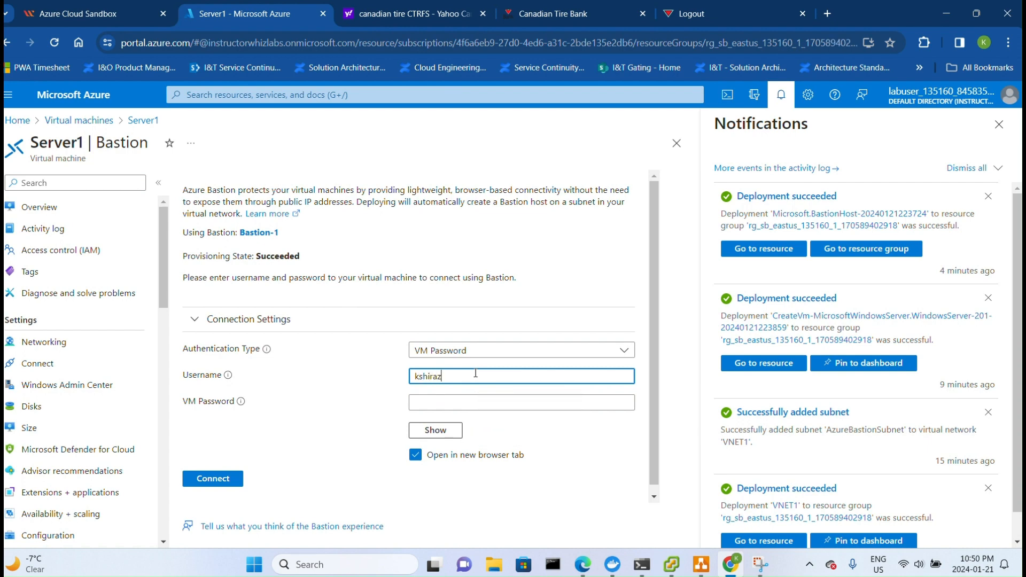
- Enter the VM password, connect to Server1 through Bastion in a new tab, and allow clipboard access
{"action": "left_click", "coordinate": [441, 404]}
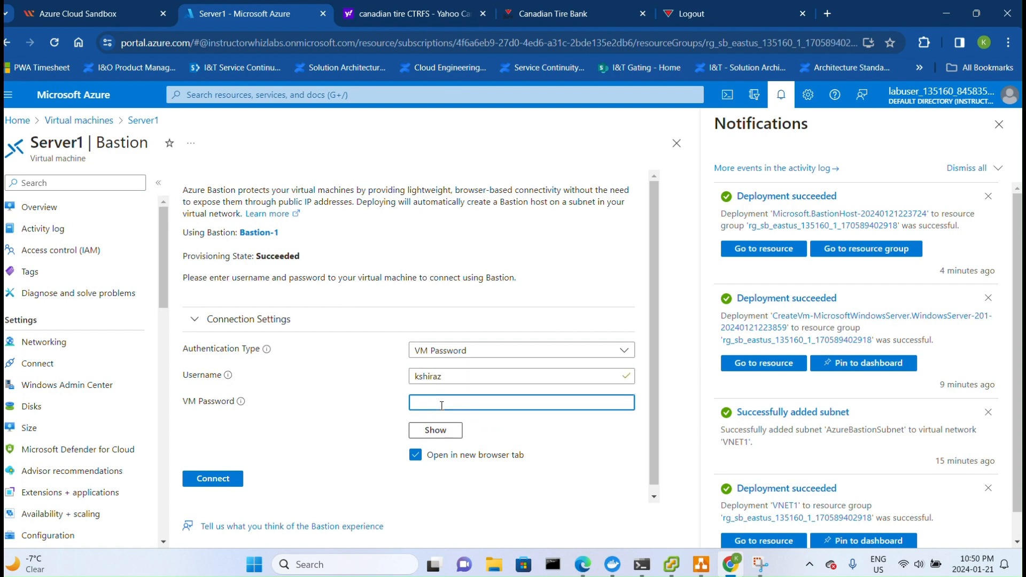
{"action": "type", "text": "••••••••"}
{"action": "left_click", "coordinate": [230, 478]}
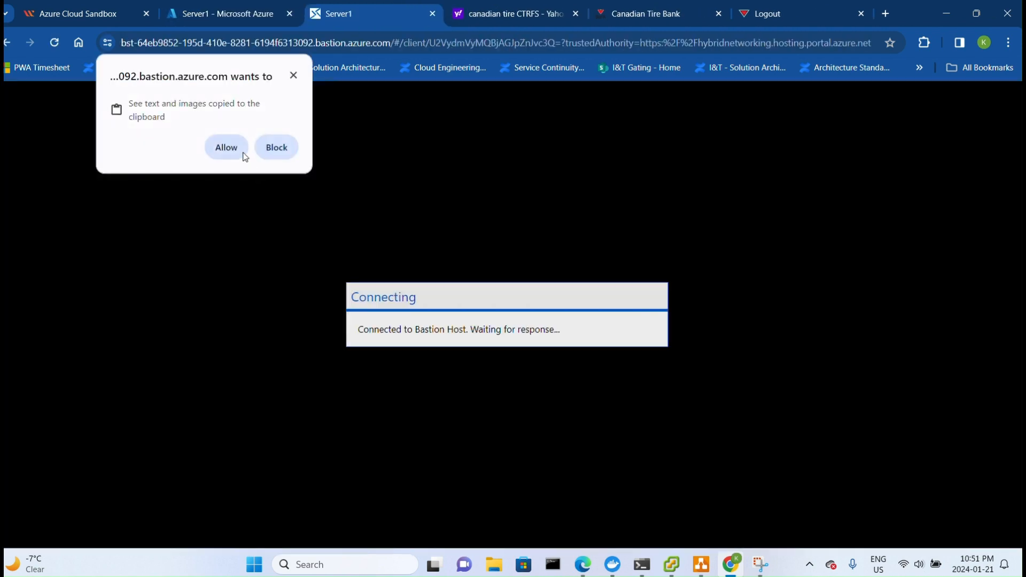
{"action": "left_click", "coordinate": [236, 150]}
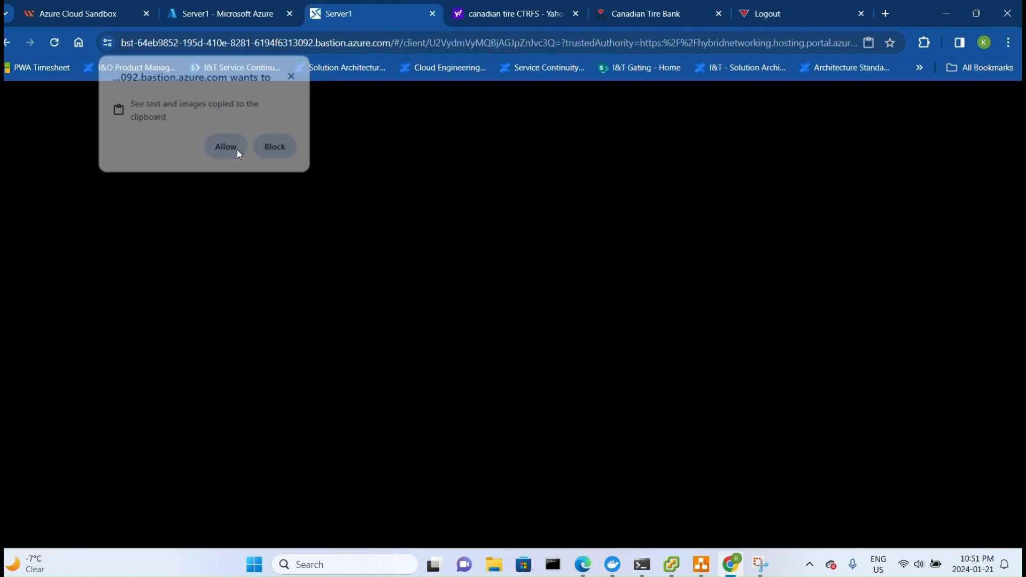